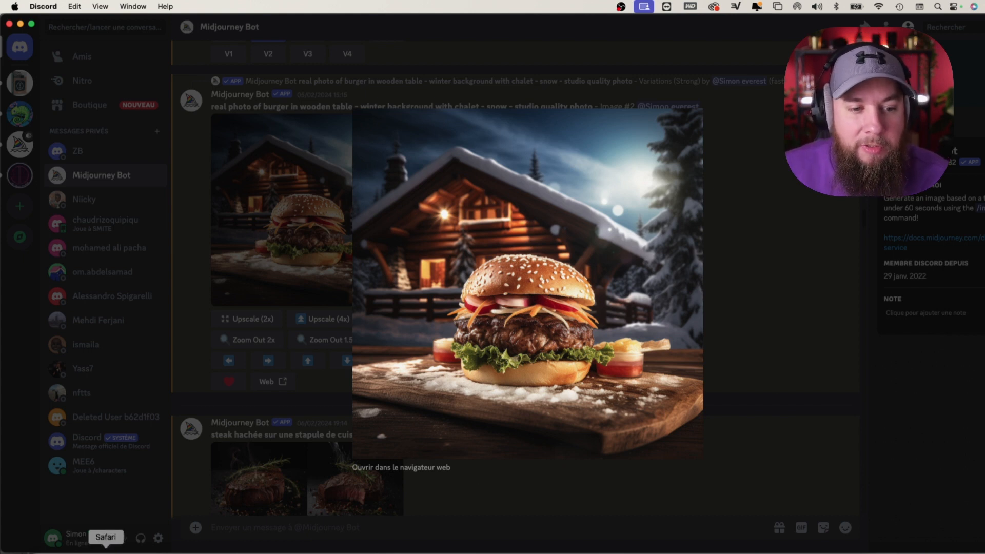
# Step: View the dark bottle stock photo on Shutterstock in Safari, and switch to Photoshop
pyautogui.click(105, 548)
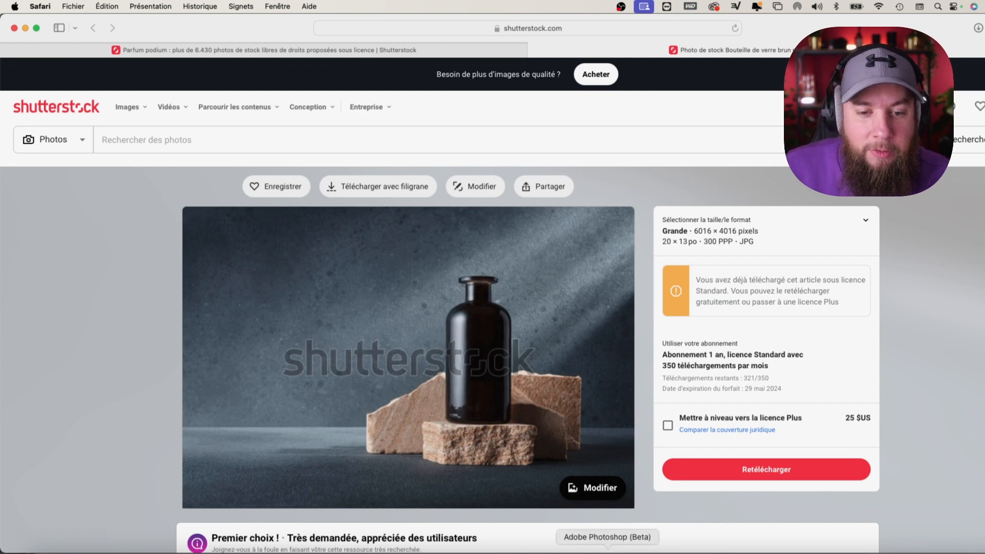
pyautogui.click(608, 552)
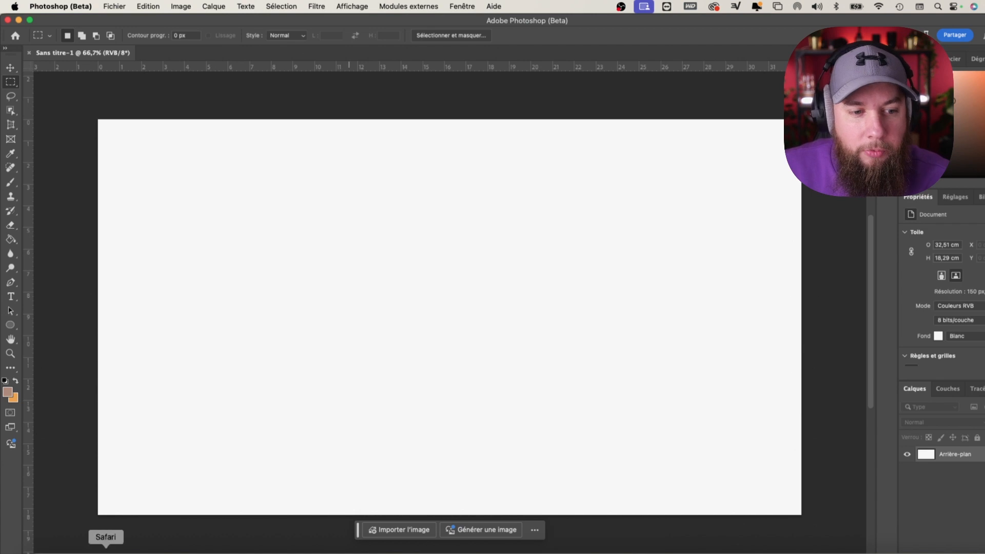
# Step: Place shutterstock_2368291963.jpg from the "maj photoshop 05 2024" folder in the blank document and scale it to the full canvas width
pyautogui.click(43, 552)
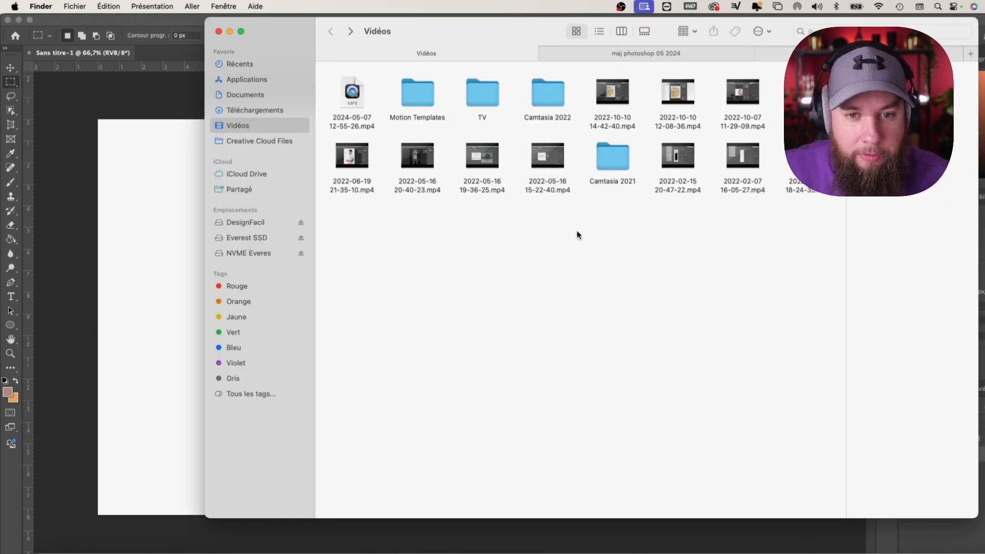
pyautogui.click(623, 53)
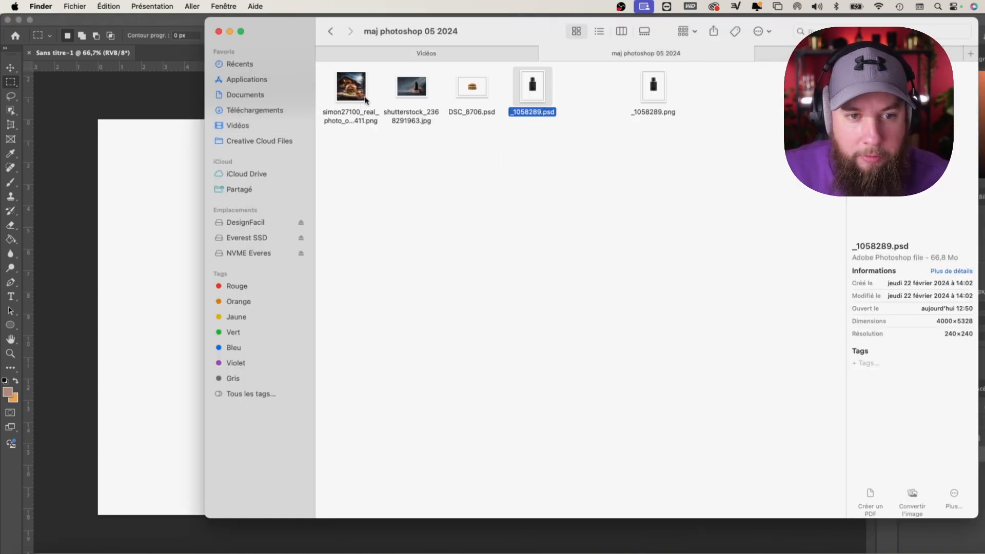
pyautogui.click(409, 82)
pyautogui.moveTo(408, 85); pyautogui.dragTo(157, 231)
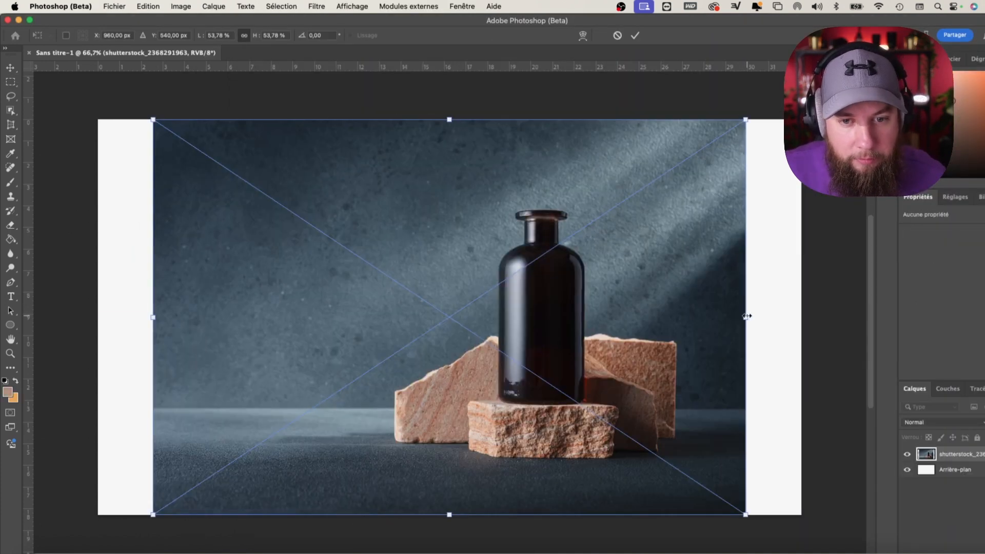
pyautogui.moveTo(745, 316); pyautogui.dragTo(800, 315)
pyautogui.press('Return')
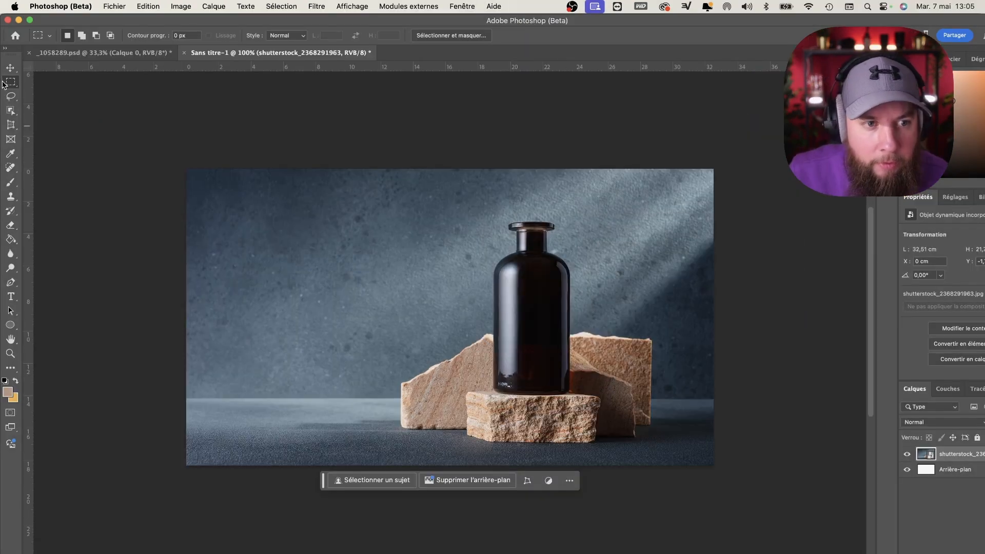
# Step: Select a rectangle around the dark bottle and run Generative Fill with _1058289.jpg as reference image and an empty prompt
pyautogui.moveTo(486, 214); pyautogui.dragTo(581, 401)
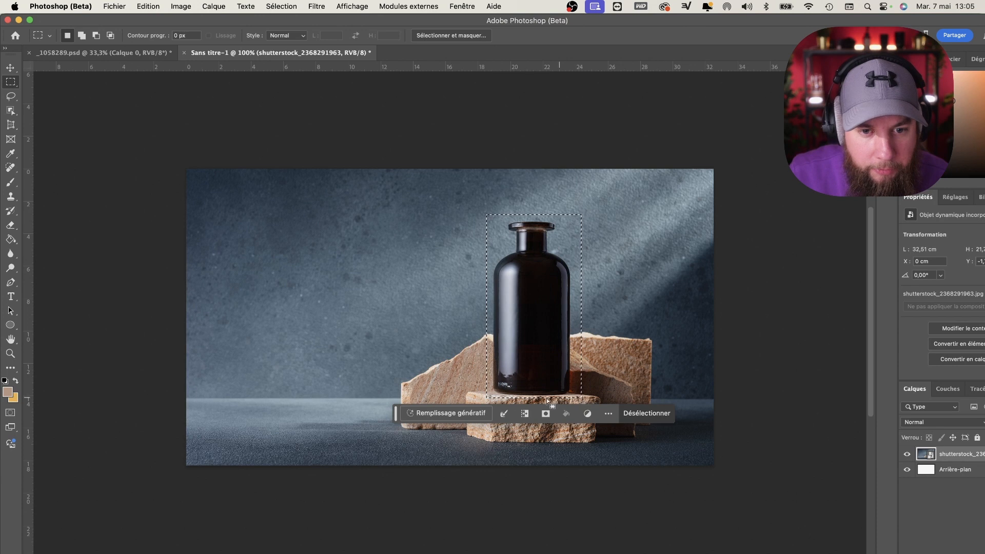
pyautogui.click(463, 418)
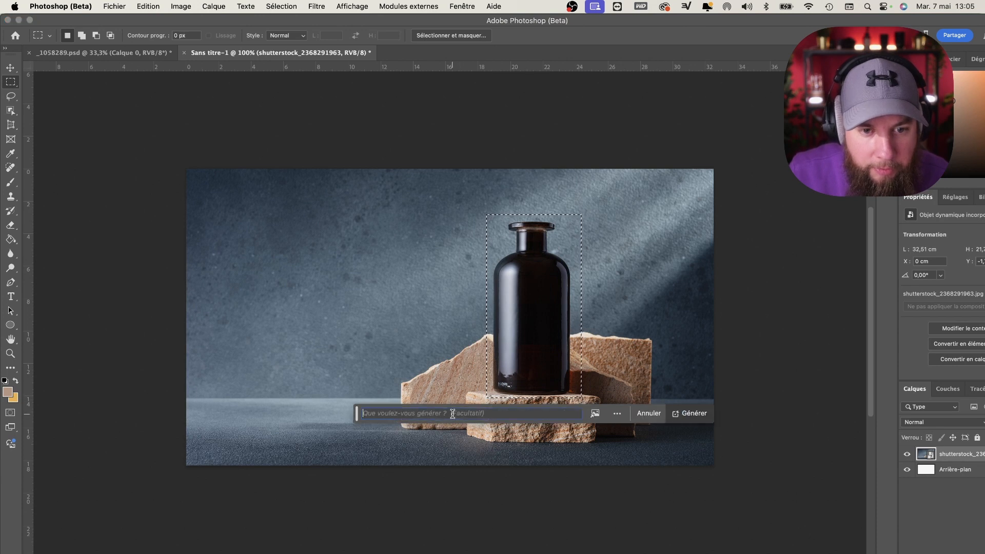
pyautogui.click(594, 415)
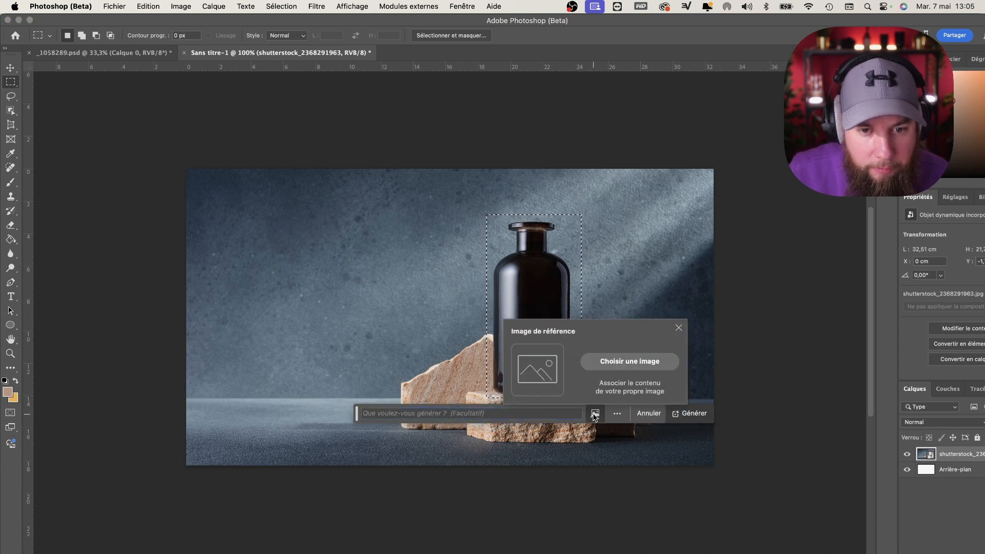
pyautogui.click(624, 363)
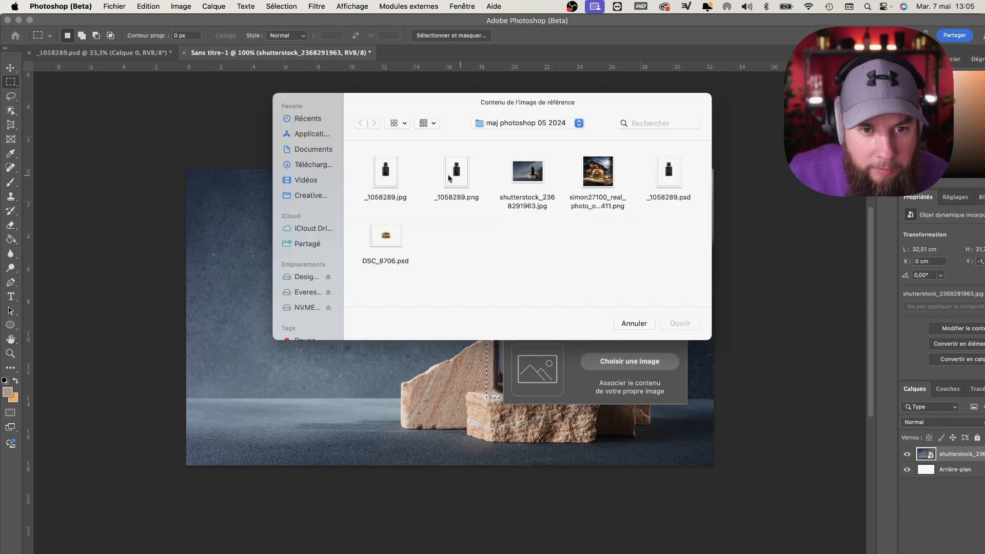
pyautogui.click(388, 179)
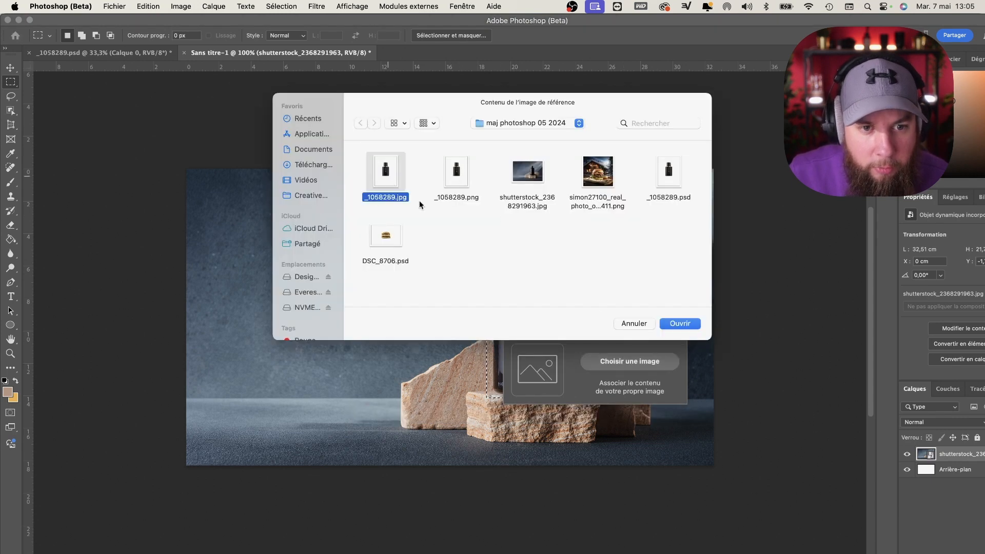
pyautogui.click(678, 323)
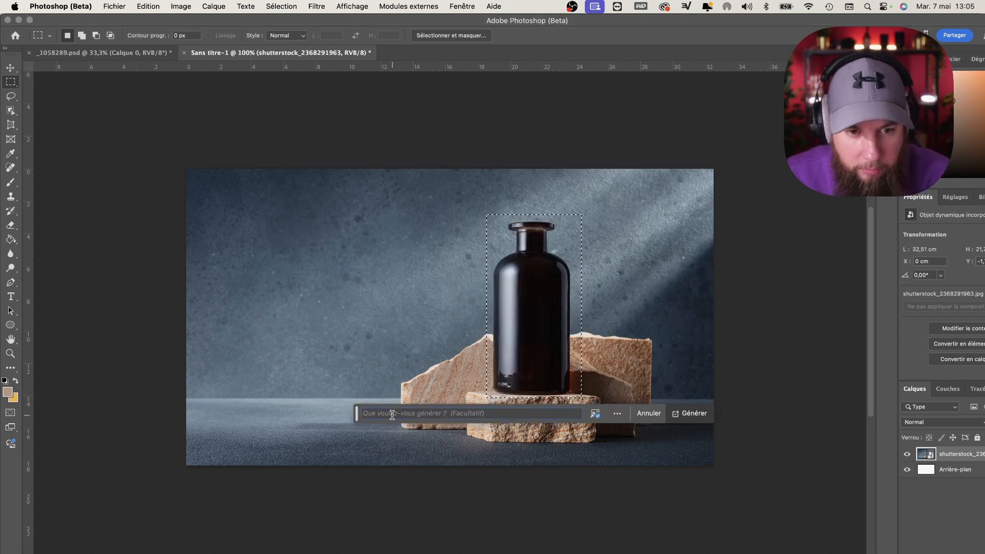
pyautogui.press('Return')
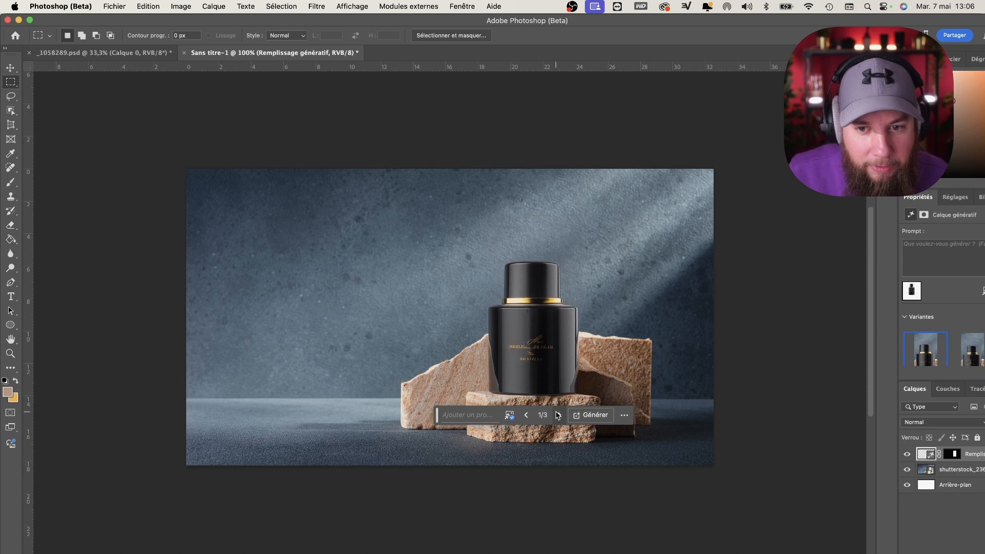
# Step: Compare the three generated bottle variants, examining the label text and edges up close
pyautogui.click(558, 414)
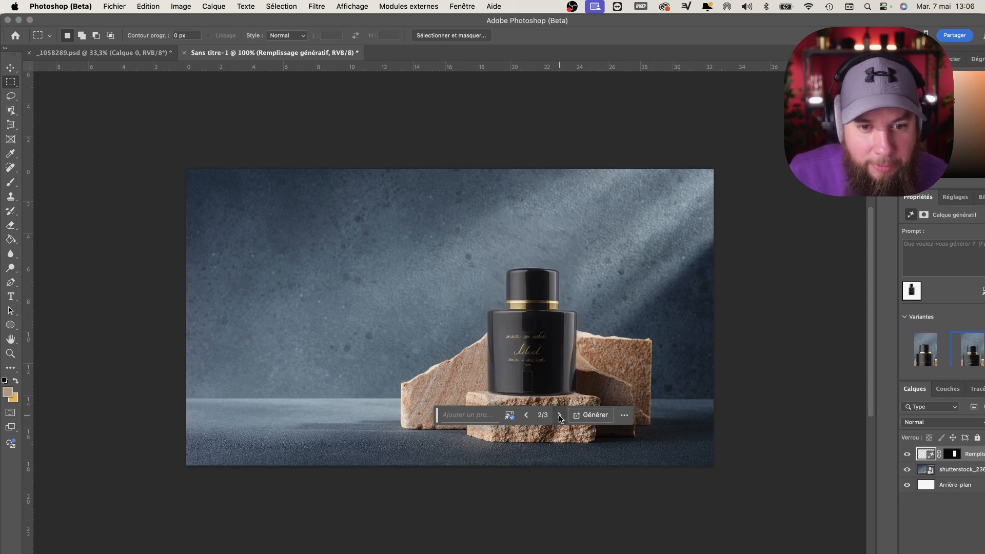
pyautogui.click(558, 414)
pyautogui.scroll(5, 552, 361)
pyautogui.scroll(-4, 553, 361)
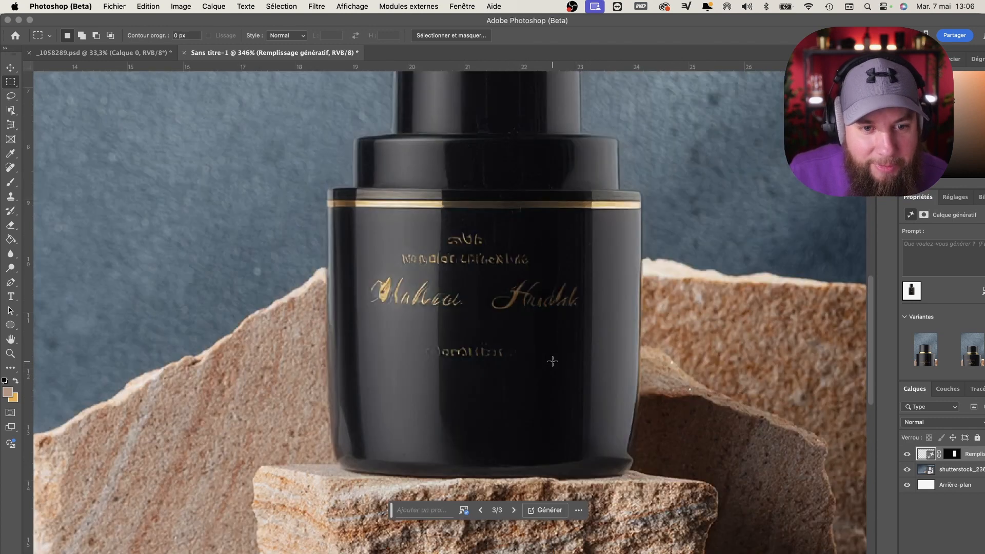
pyautogui.scroll(-4, 552, 361)
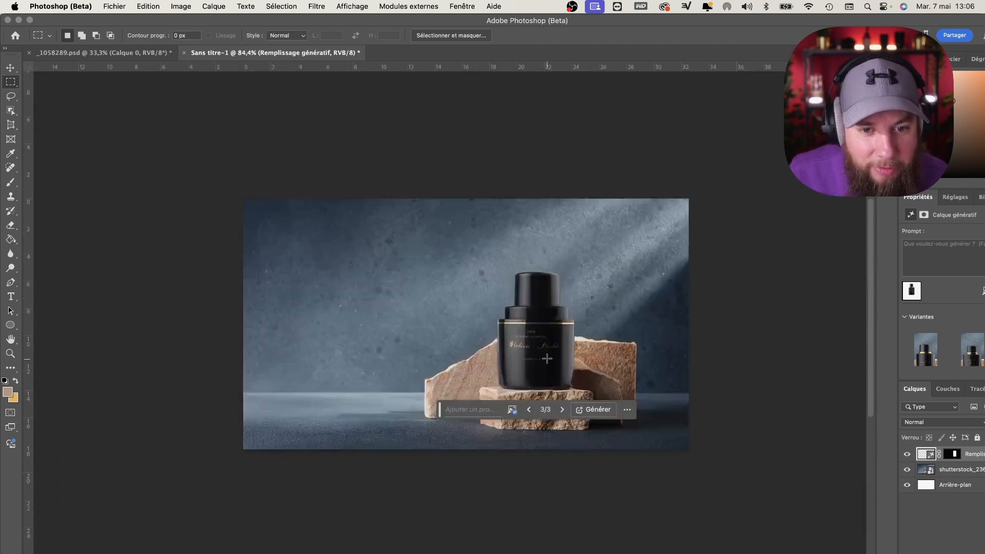
pyautogui.scroll(4, 546, 359)
pyautogui.scroll(-2, 546, 359)
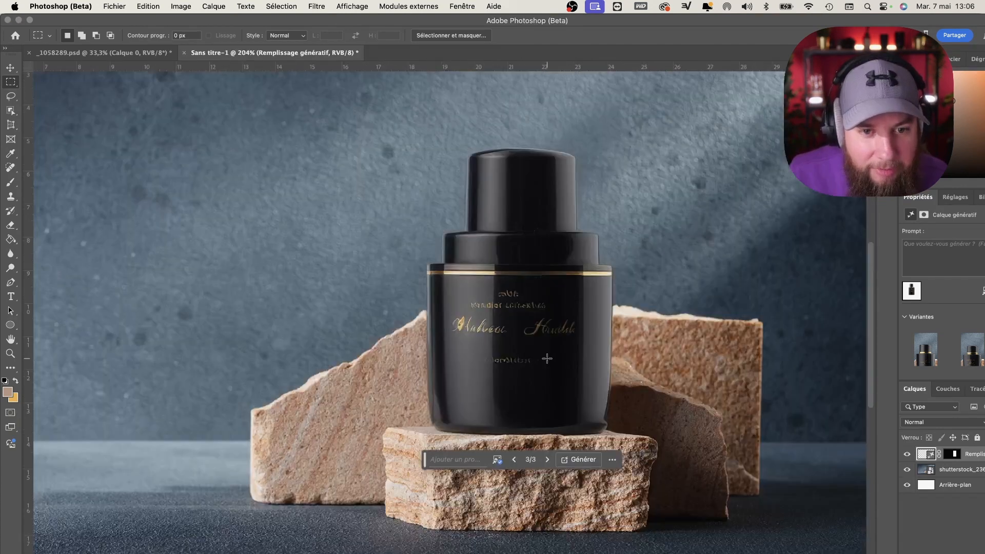
pyautogui.click(515, 460)
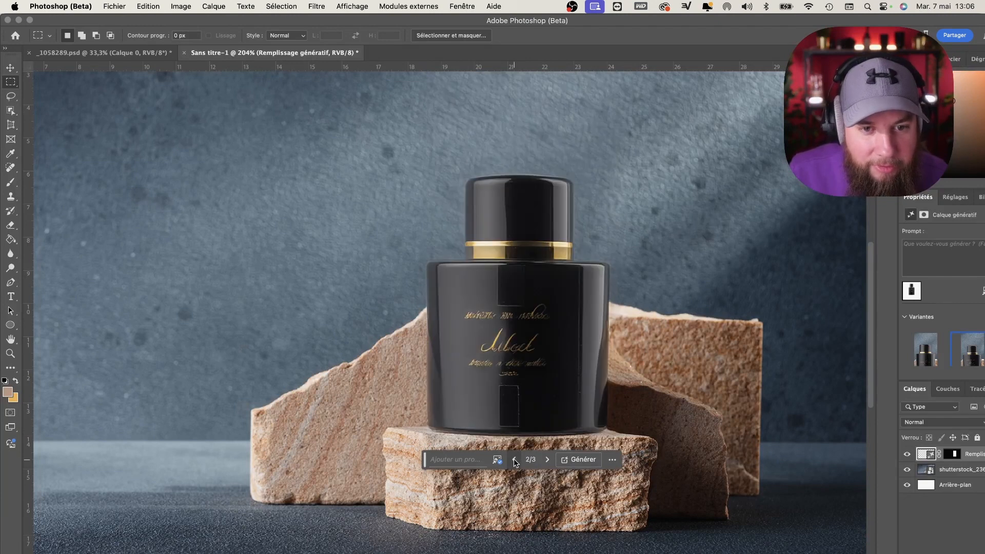
pyautogui.click(515, 460)
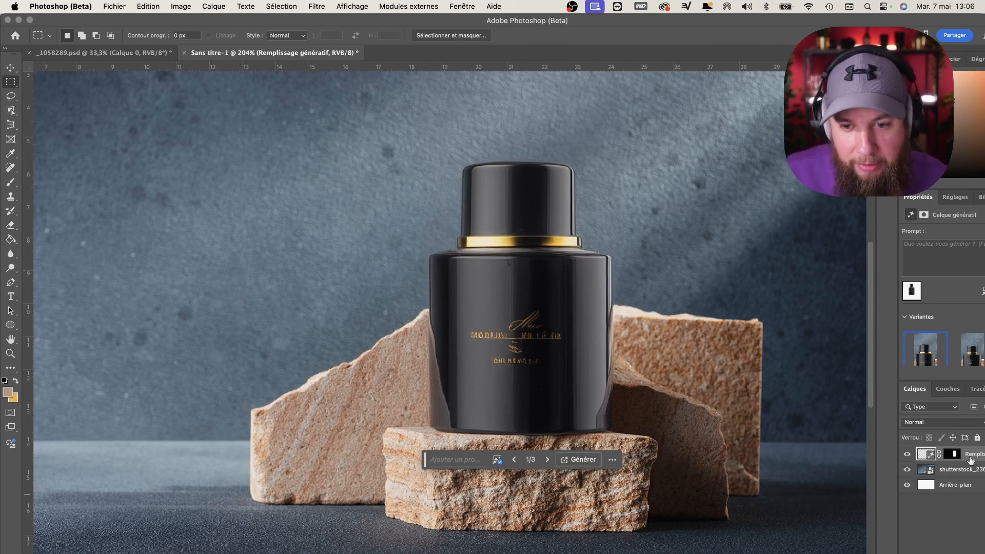
# Step: Delete the generative fill layer to restore the original bottle photo
pyautogui.press('BackSpace')
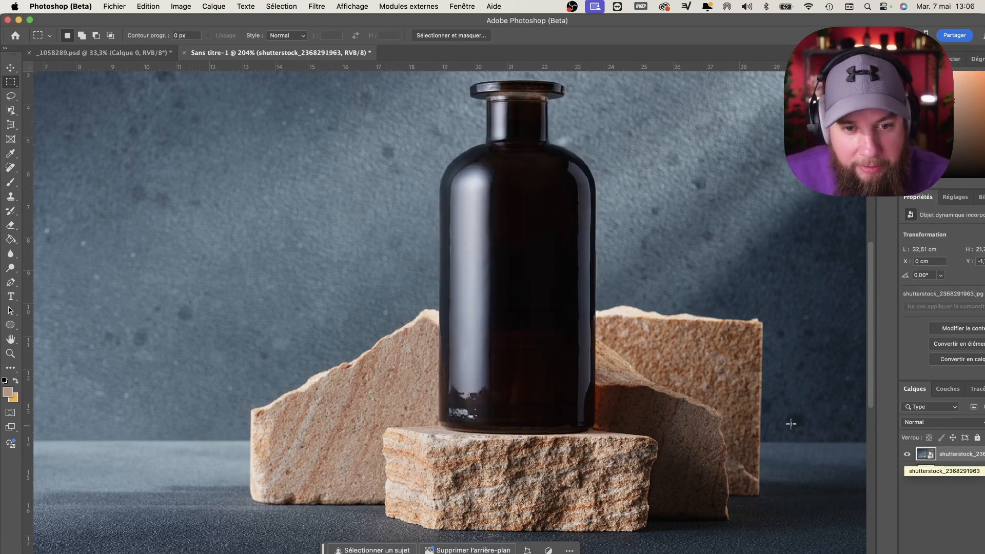
pyautogui.scroll(-3, 641, 415)
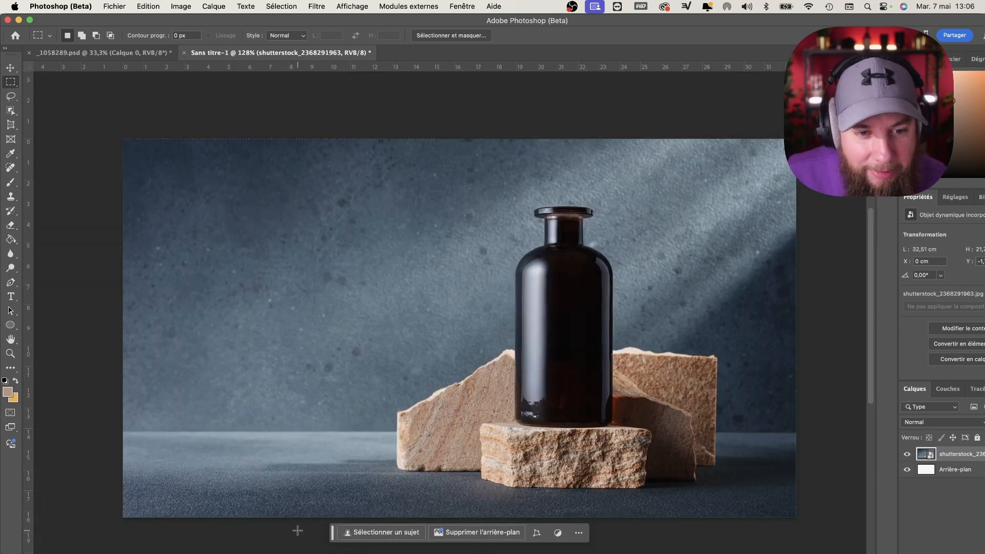
# Step: Place _1058289.png from the Finder folder, scaled and positioned over the original bottle so it stands on the front stone
pyautogui.press('super+Tab')
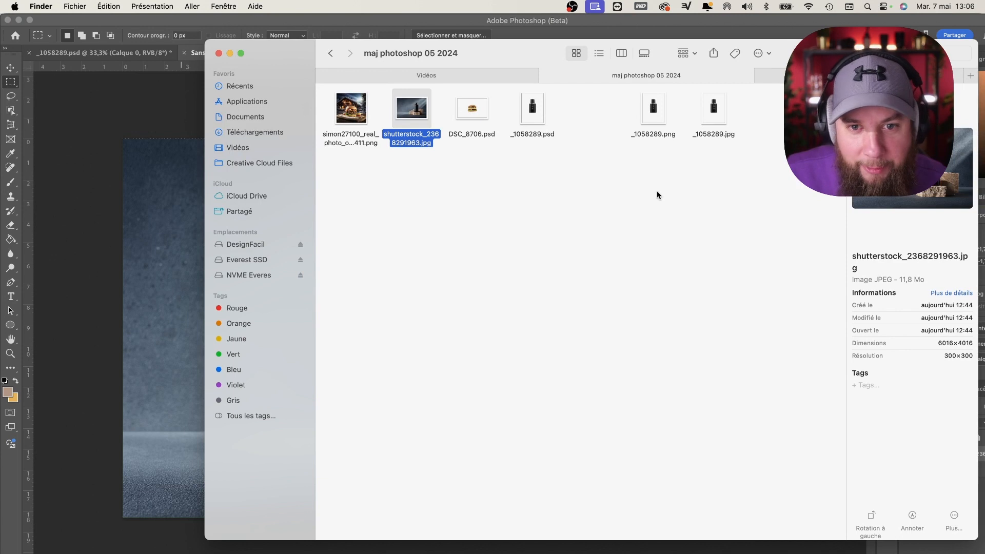
pyautogui.click(653, 110)
pyautogui.moveTo(653, 110); pyautogui.dragTo(143, 279)
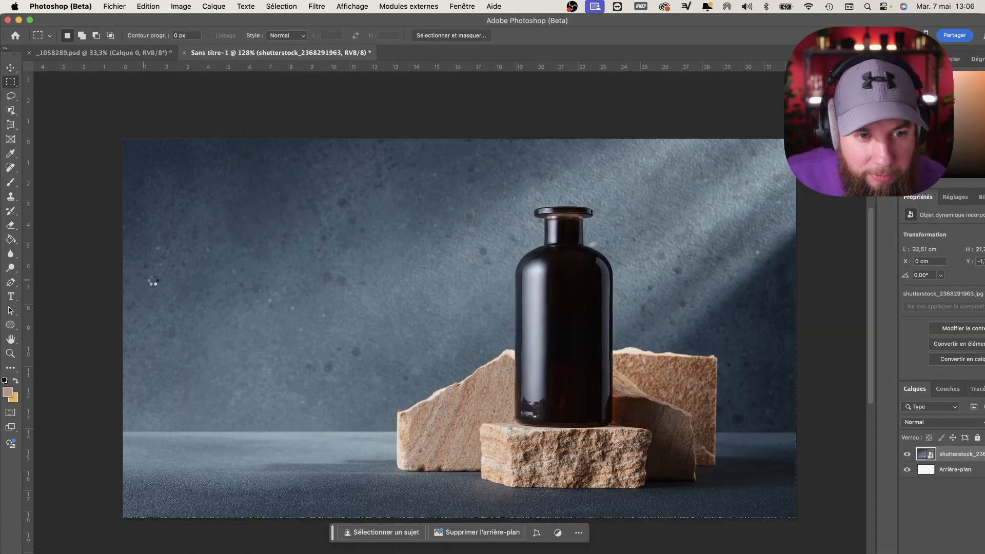
pyautogui.moveTo(601, 328); pyautogui.dragTo(723, 332)
pyautogui.moveTo(571, 333); pyautogui.dragTo(609, 344)
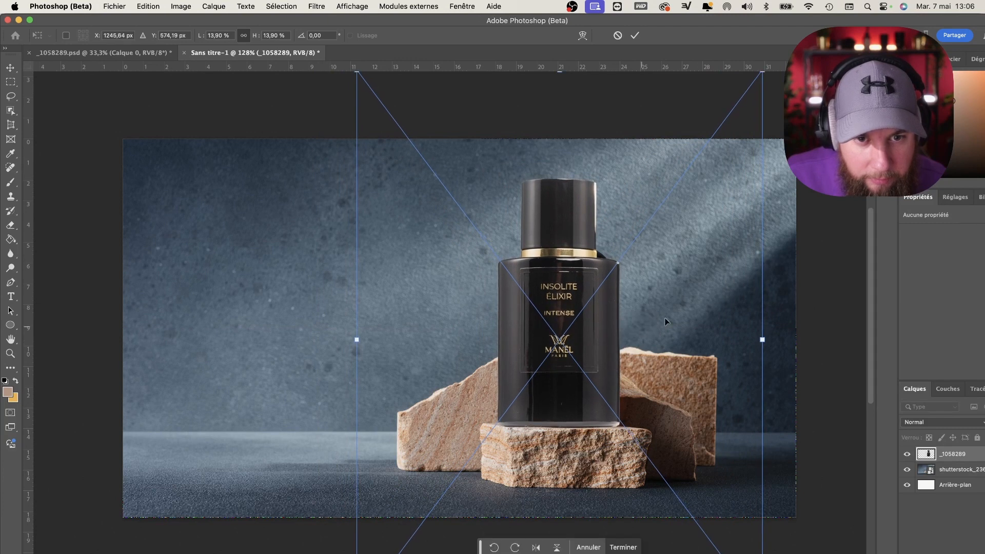
pyautogui.moveTo(762, 340)
pyautogui.mouseDown()
pyautogui.moveTo(741, 340)
pyautogui.moveTo(748, 342)
pyautogui.mouseUp()
pyautogui.moveTo(598, 345); pyautogui.dragTo(604, 352)
pyautogui.press('Return')
# Step: Nudge the perfume bottle slightly up and to the right so its base sits on the stone
pyautogui.press('m')
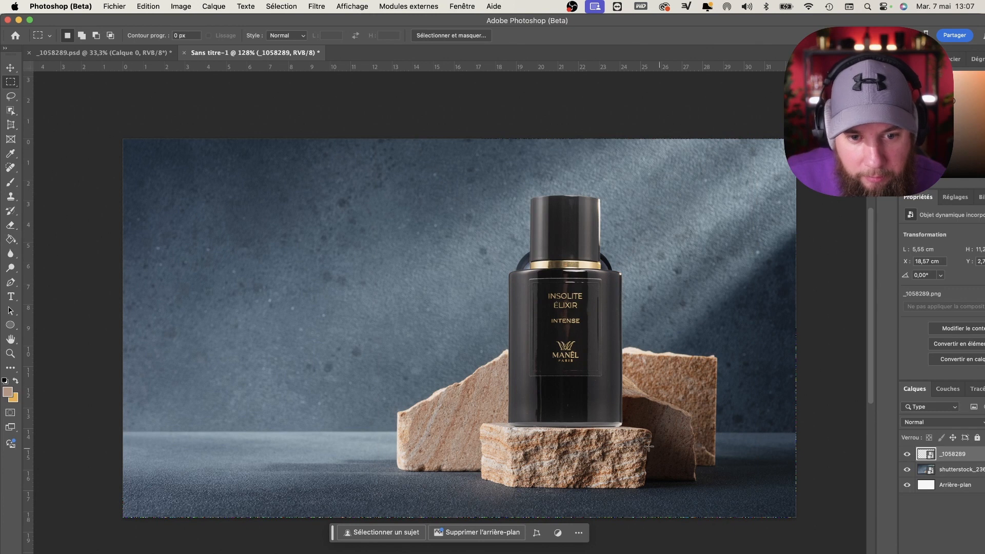
pyautogui.scroll(5, 620, 445)
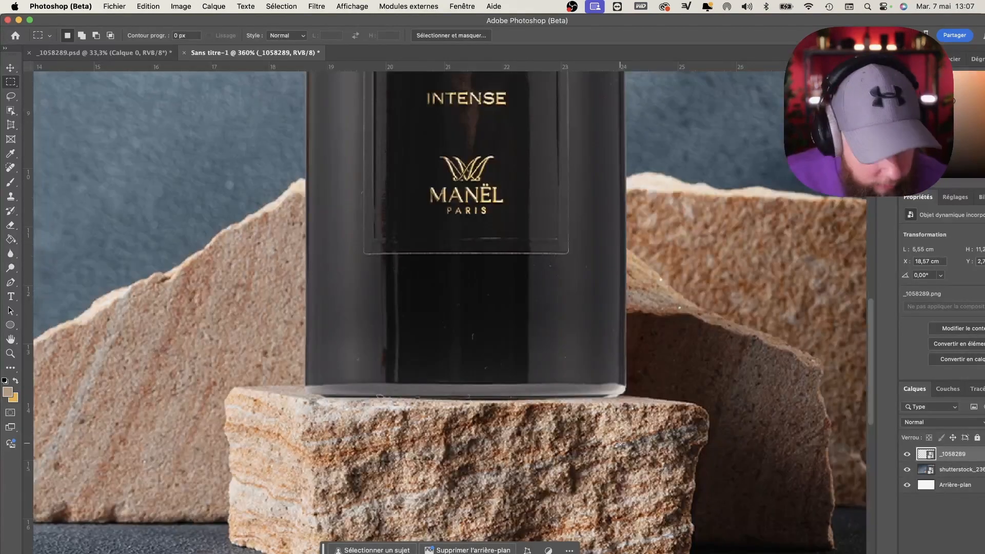
pyautogui.press('v')
pyautogui.moveTo(510, 347)
pyautogui.mouseDown()
pyautogui.moveTo(505, 272)
pyautogui.moveTo(513, 344)
pyautogui.mouseUp()
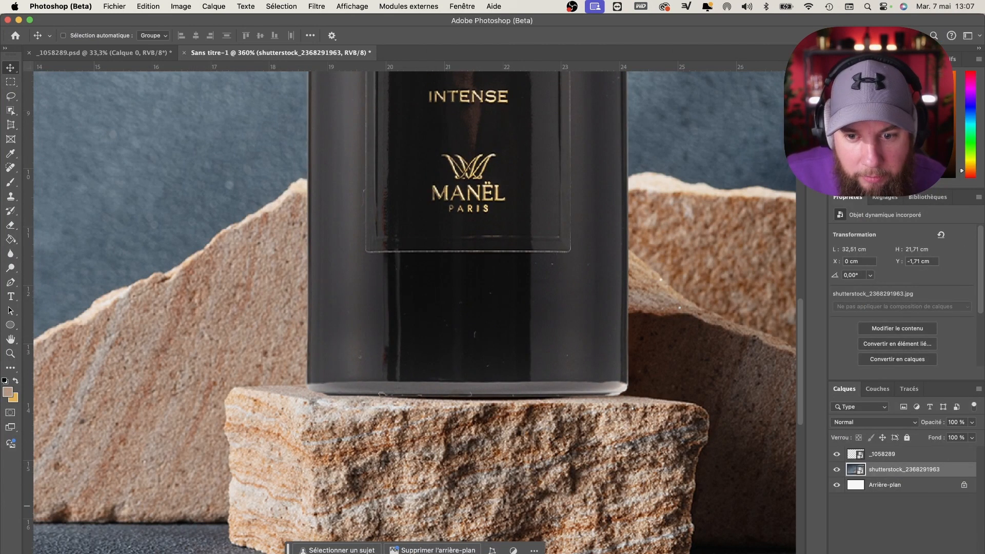
# Step: Add an empty layer between the perfume bottle and the stock photo, and set the brush hardness to 21%
pyautogui.press('super+shift+alt+n')
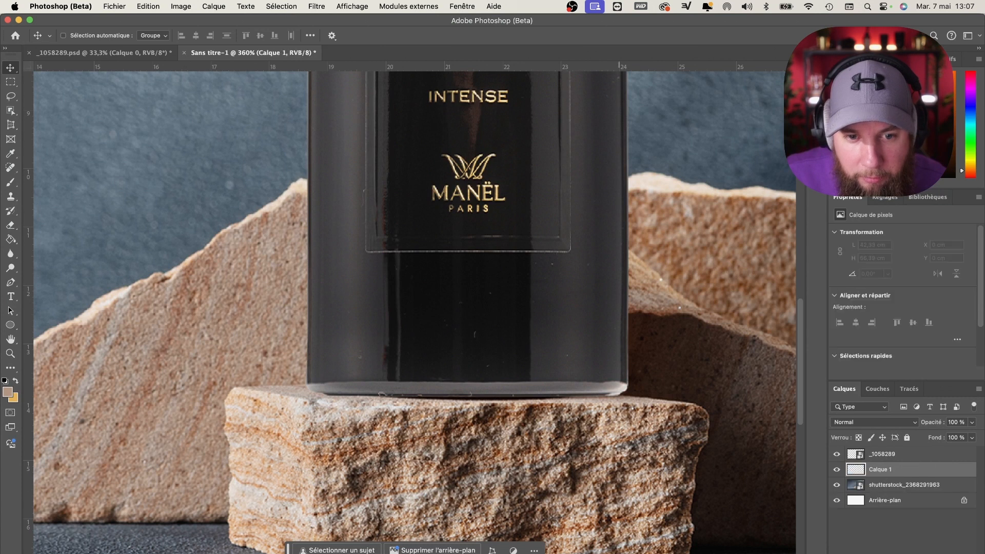
pyautogui.press('b')
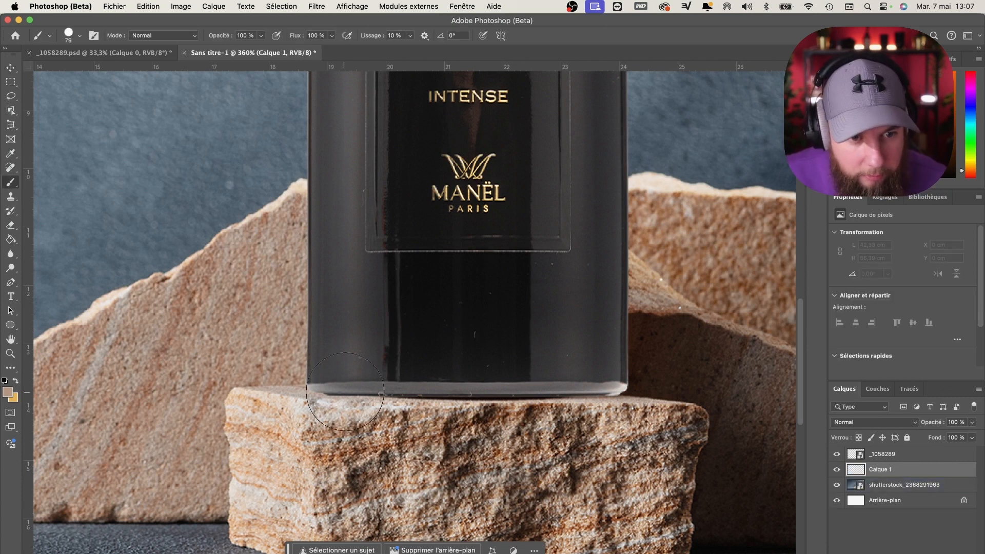
pyautogui.rightClick(361, 383)
pyautogui.moveTo(387, 395)
pyautogui.mouseDown()
pyautogui.moveTo(388, 406)
pyautogui.moveTo(434, 426)
pyautogui.mouseUp()
pyautogui.click(429, 426)
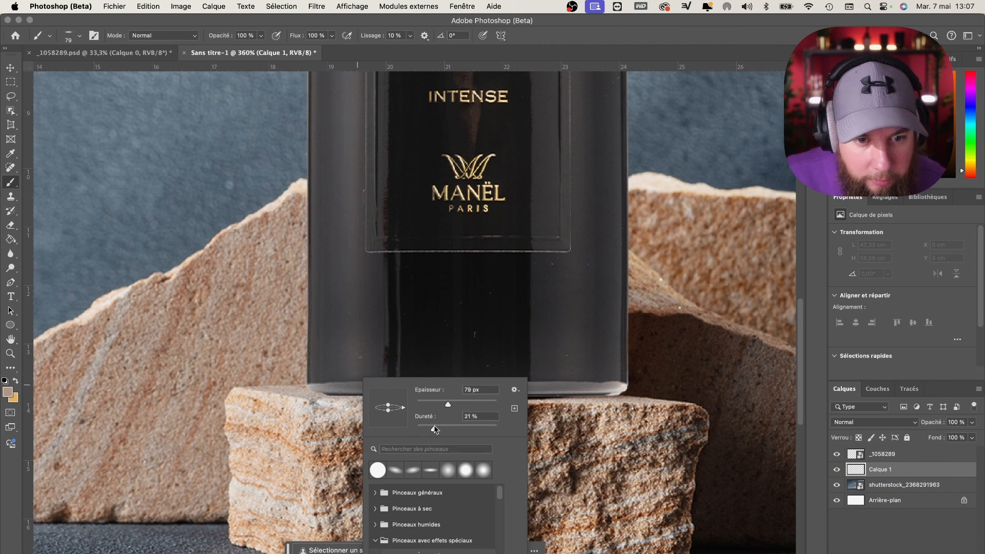
# Step: Sample the dark colour 0f0300 at the bottle's base as foreground and paint a soft contact shadow beneath the bottle
pyautogui.click(8, 393)
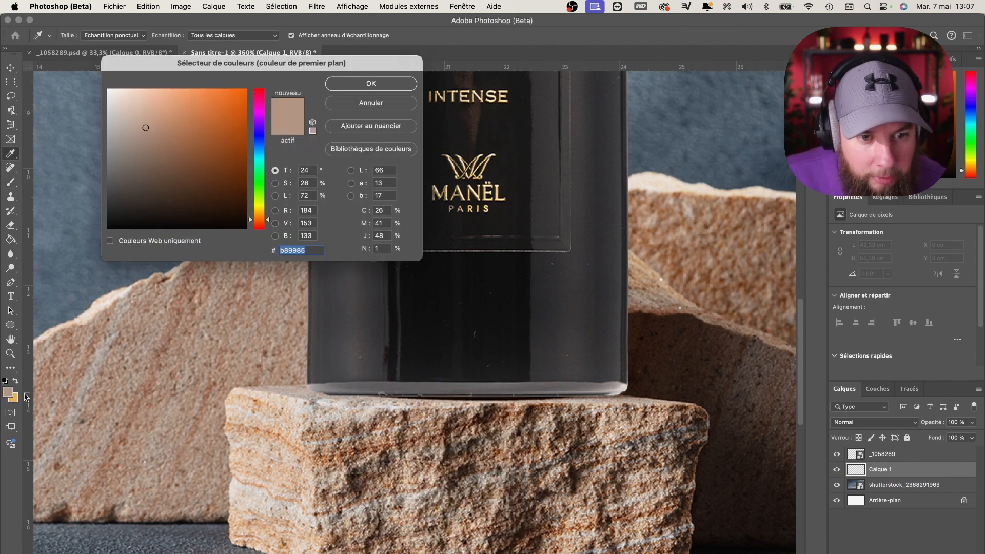
pyautogui.click(500, 394)
pyautogui.click(348, 84)
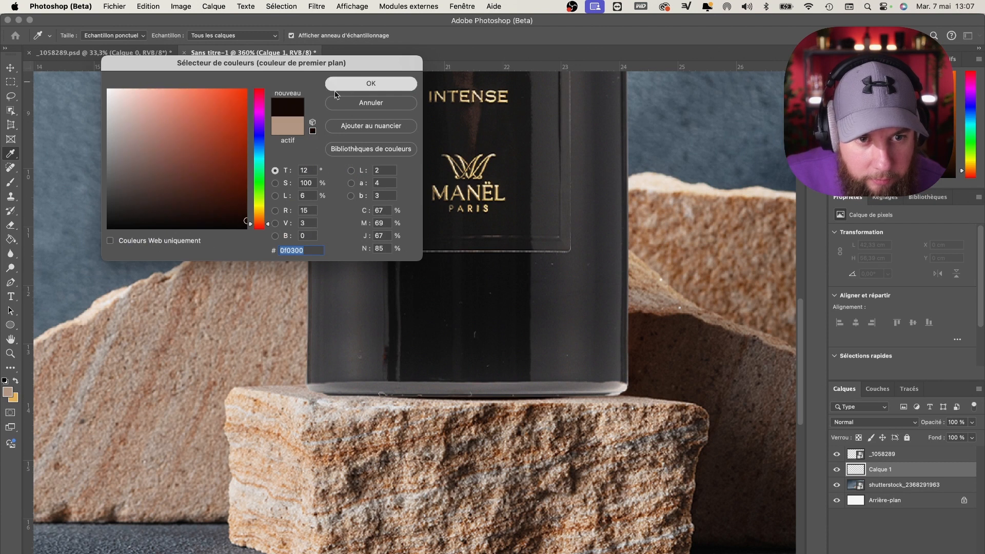
pyautogui.press('b')
pyautogui.moveTo(352, 399)
pyautogui.mouseDown()
pyautogui.moveTo(566, 394)
pyautogui.moveTo(446, 399)
pyautogui.mouseUp()
pyautogui.click(348, 392)
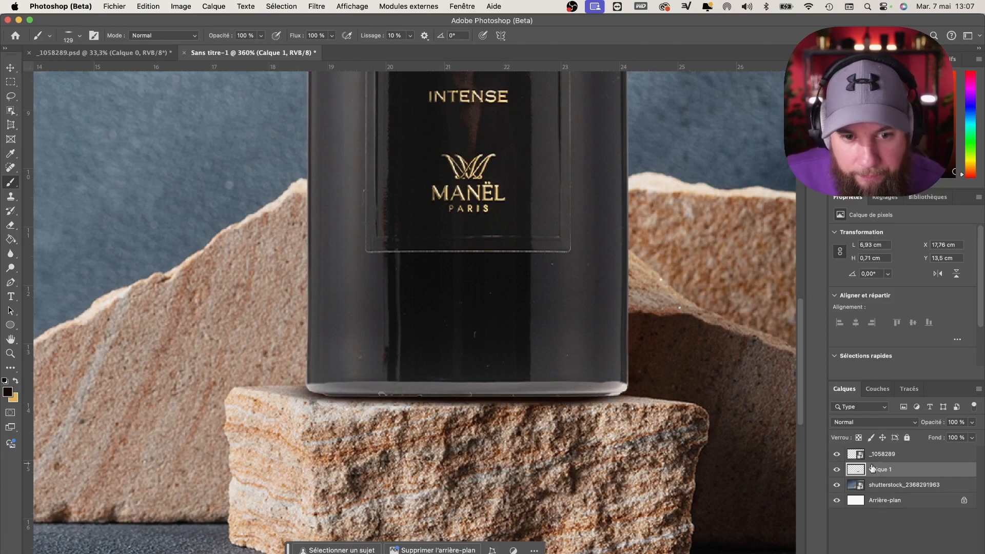
# Step: Set the shadow layer's blend mode to Densité linéaire + and its opacity to 60%
pyautogui.click(848, 427)
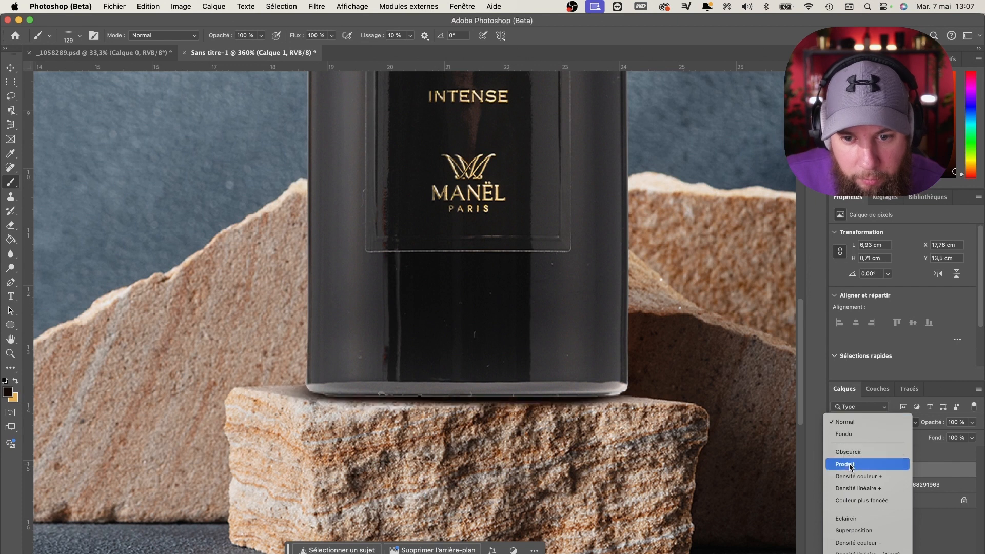
pyautogui.click(846, 488)
pyautogui.moveTo(970, 426); pyautogui.dragTo(951, 437)
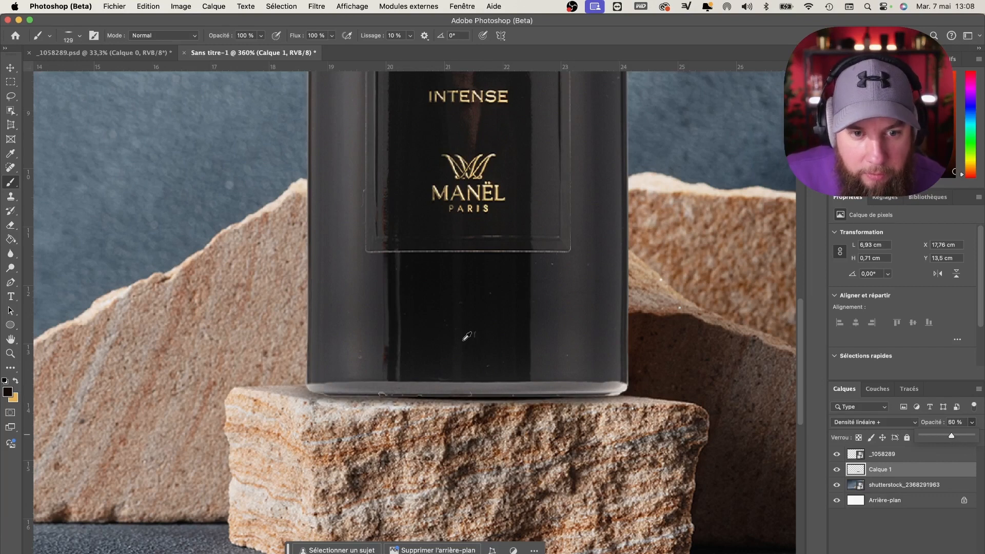
pyautogui.scroll(-5, 466, 336)
pyautogui.scroll(4, 430, 231)
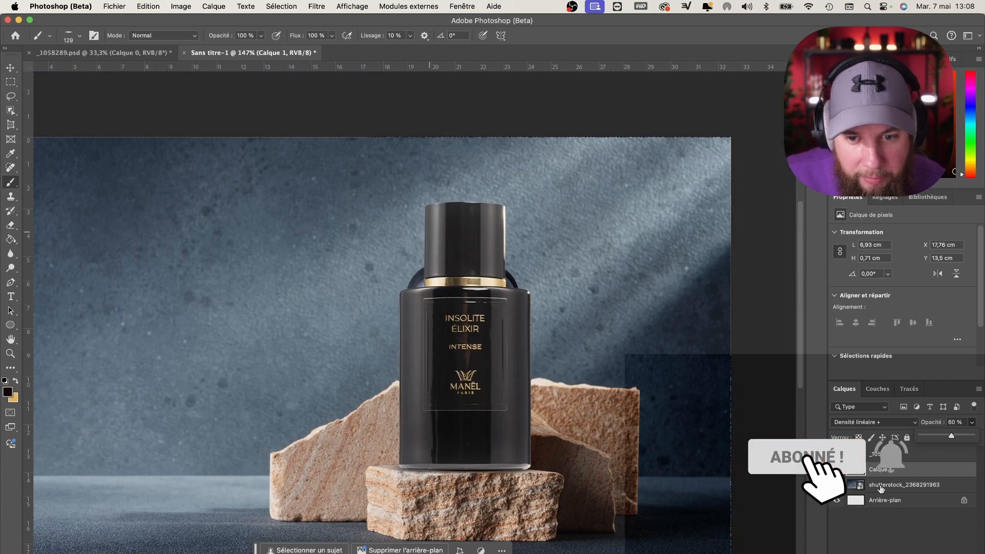
pyautogui.click(902, 484)
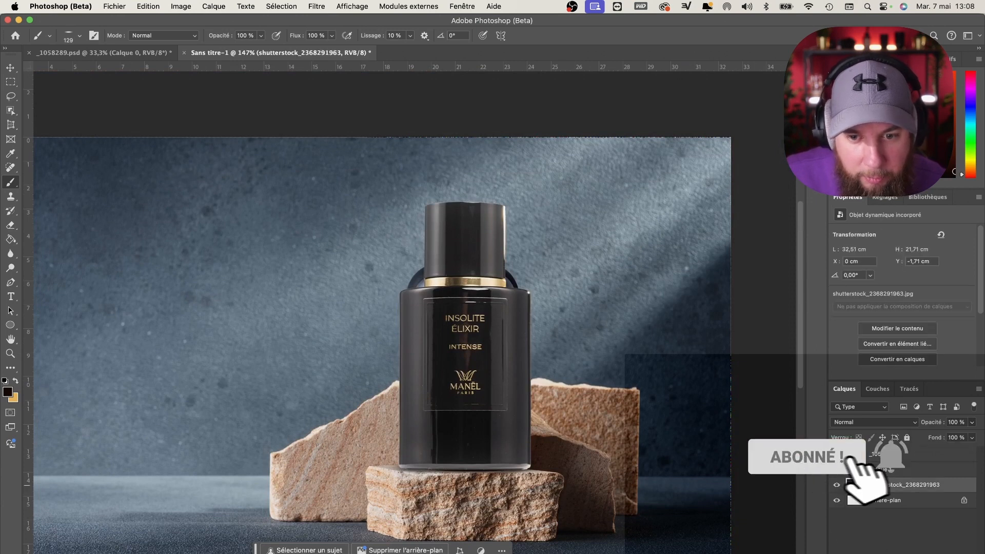
pyautogui.click(11, 96)
pyautogui.moveTo(411, 252)
pyautogui.mouseDown()
pyautogui.moveTo(394, 299)
pyautogui.moveTo(526, 304)
pyautogui.moveTo(547, 276)
pyautogui.moveTo(534, 201)
pyautogui.moveTo(435, 181)
pyautogui.moveTo(392, 194)
pyautogui.moveTo(390, 220)
pyautogui.mouseUp()
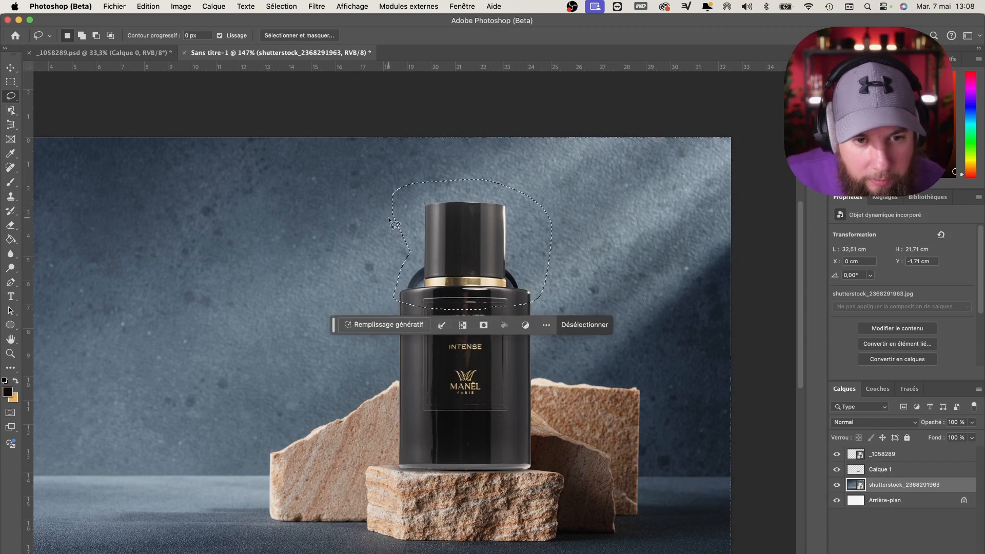
pyautogui.click(384, 325)
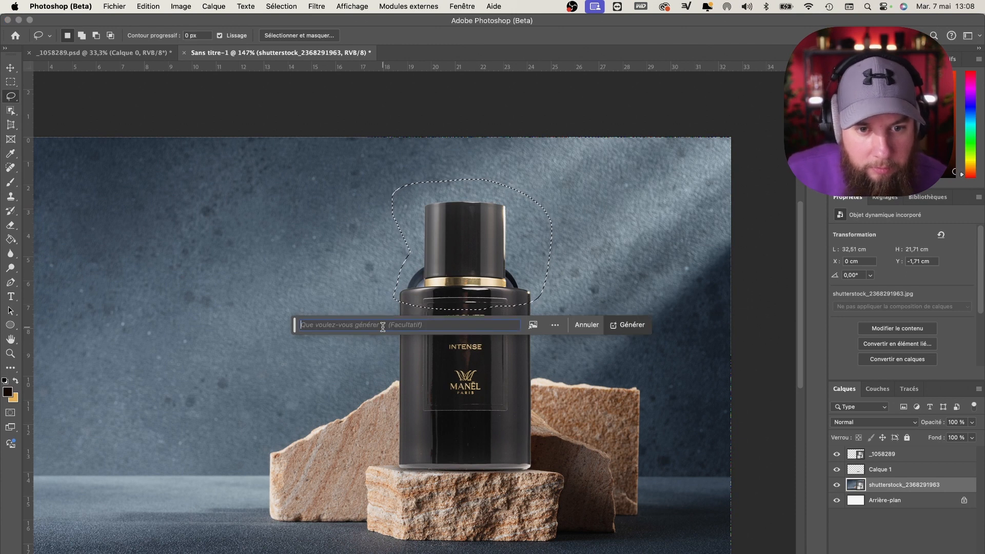
pyautogui.press('Return')
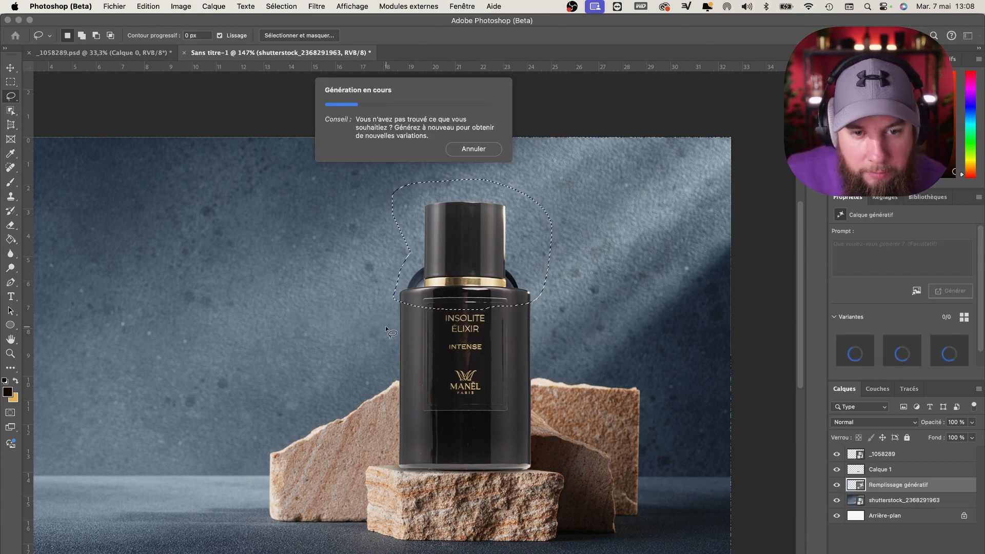
pyautogui.click(464, 327)
pyautogui.click(463, 327)
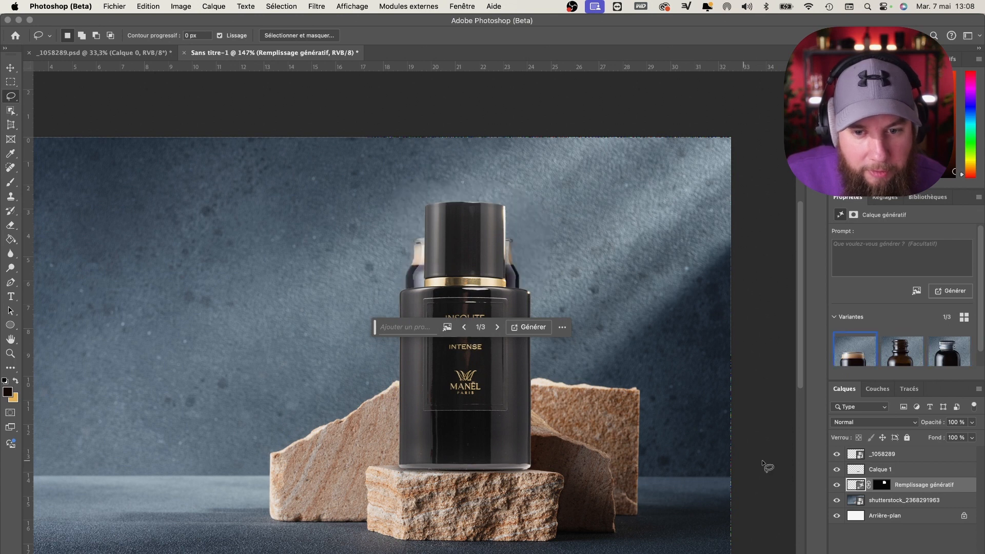
# Step: Hide the perfume bottle layer to check the generated area, and delete the Remplissage génératif layer
pyautogui.click(836, 472)
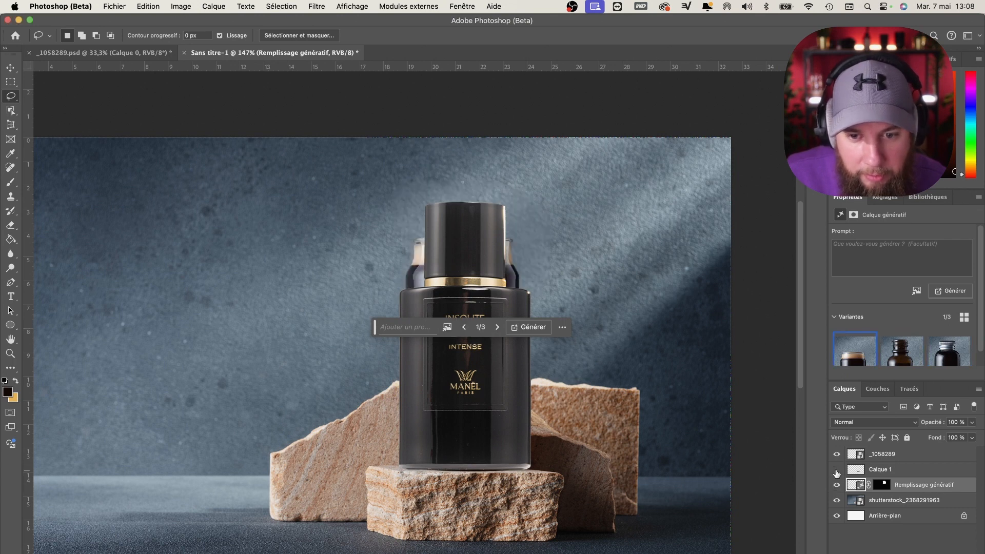
pyautogui.click(836, 470)
pyautogui.click(837, 453)
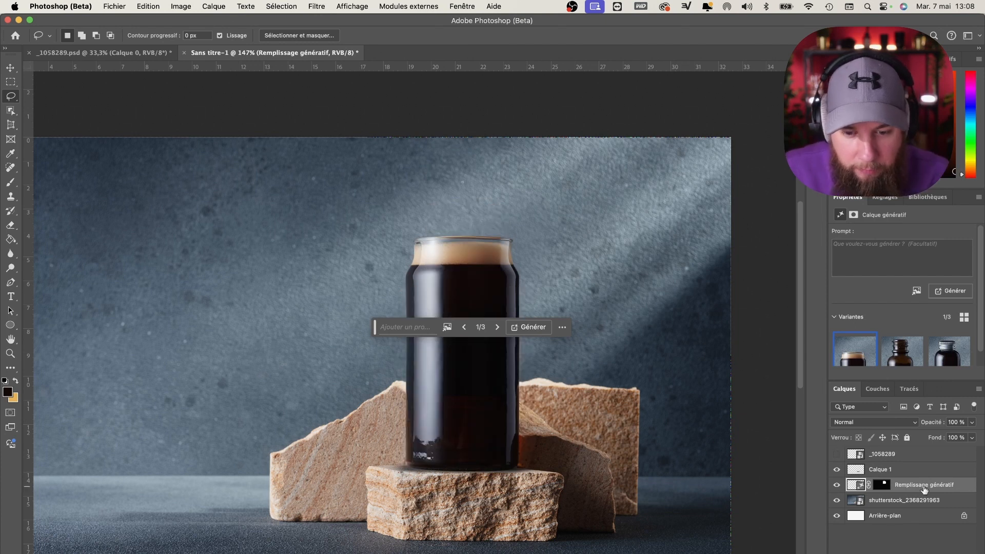
pyautogui.press('BackSpace')
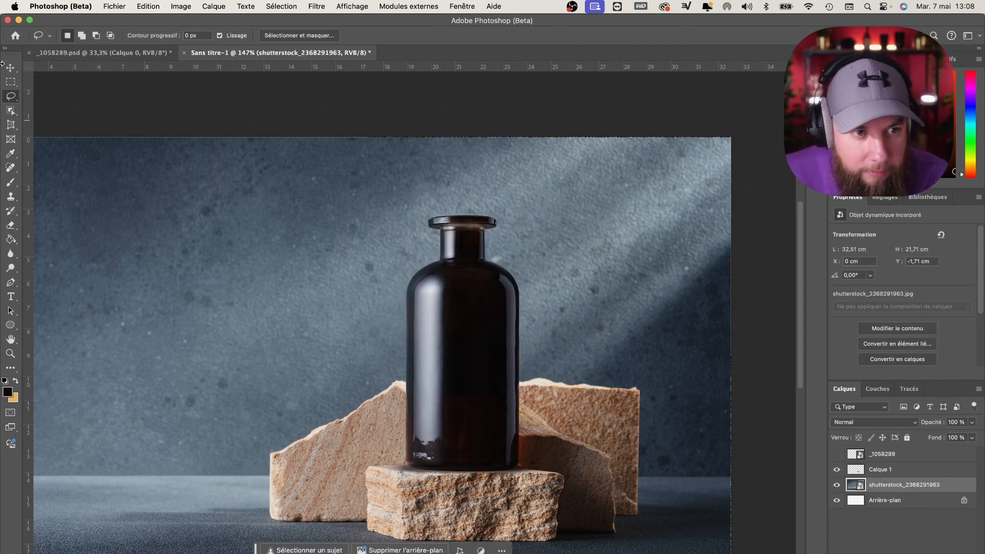
# Step: Select a rectangle around the whole original bottle and run Generative Fill with the prompt "retirer la bouteille"
pyautogui.click(11, 82)
pyautogui.moveTo(396, 207); pyautogui.dragTo(545, 473)
pyautogui.click(372, 489)
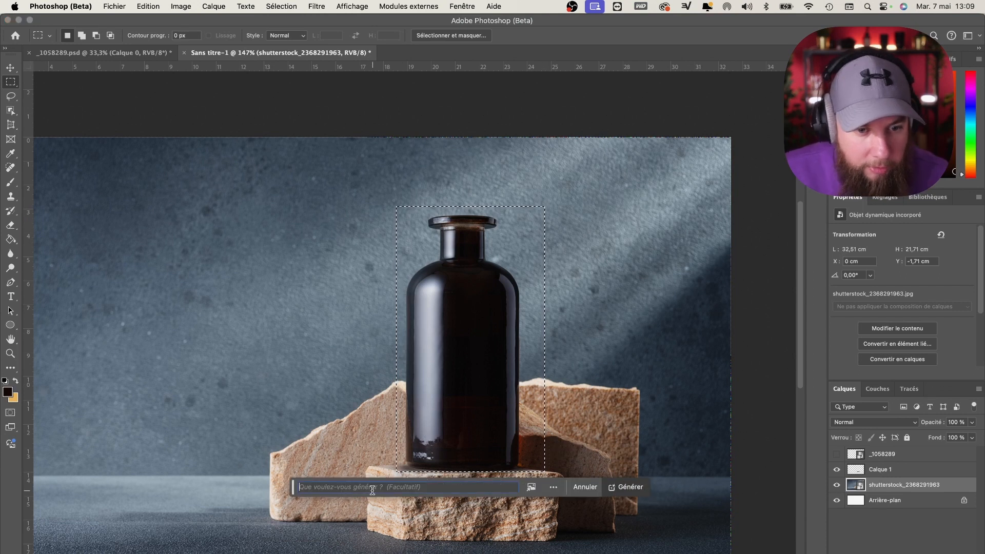
pyautogui.write('retirer la bouteille')
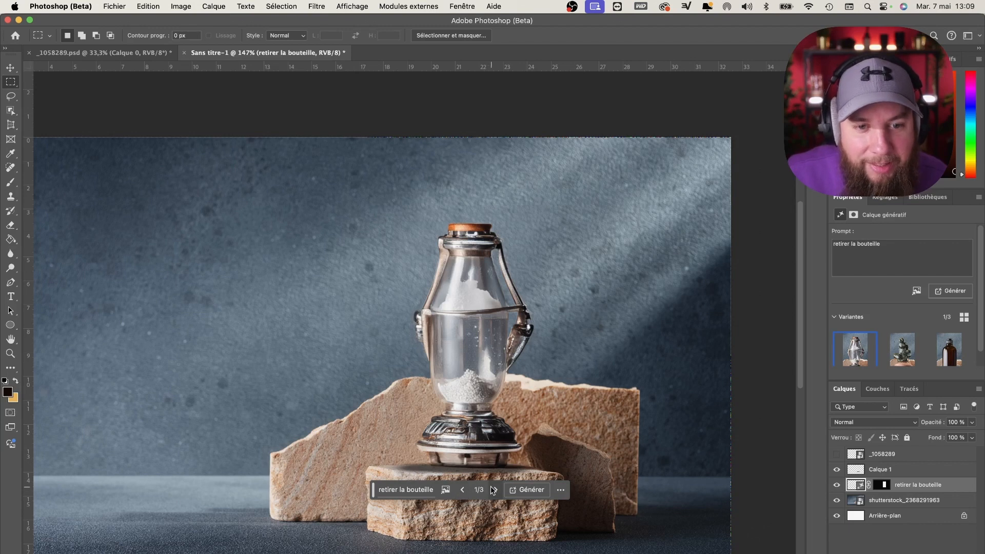
# Step: Compare the generated variations, keep the second one, and show the perfume bottle layer again
pyautogui.click(495, 490)
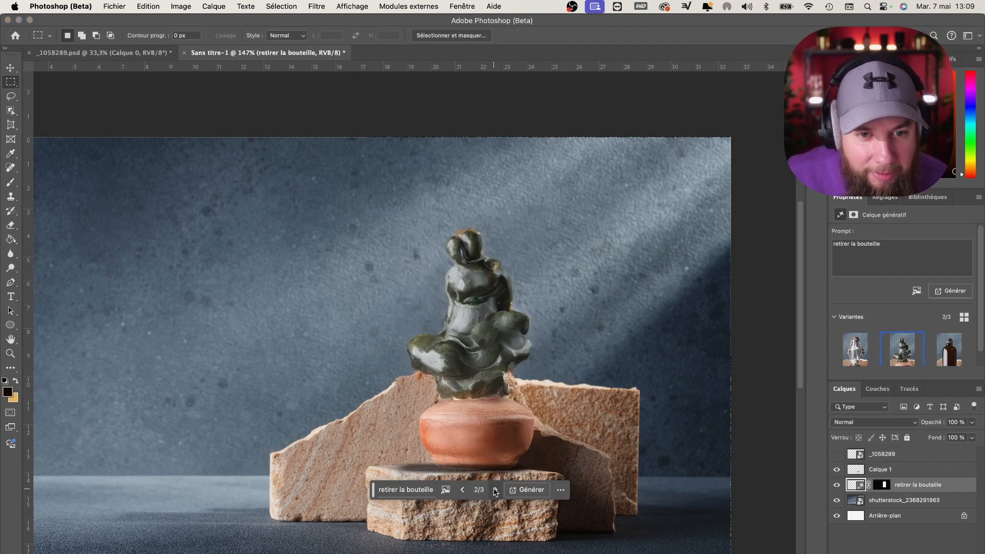
pyautogui.click(495, 489)
pyautogui.click(462, 490)
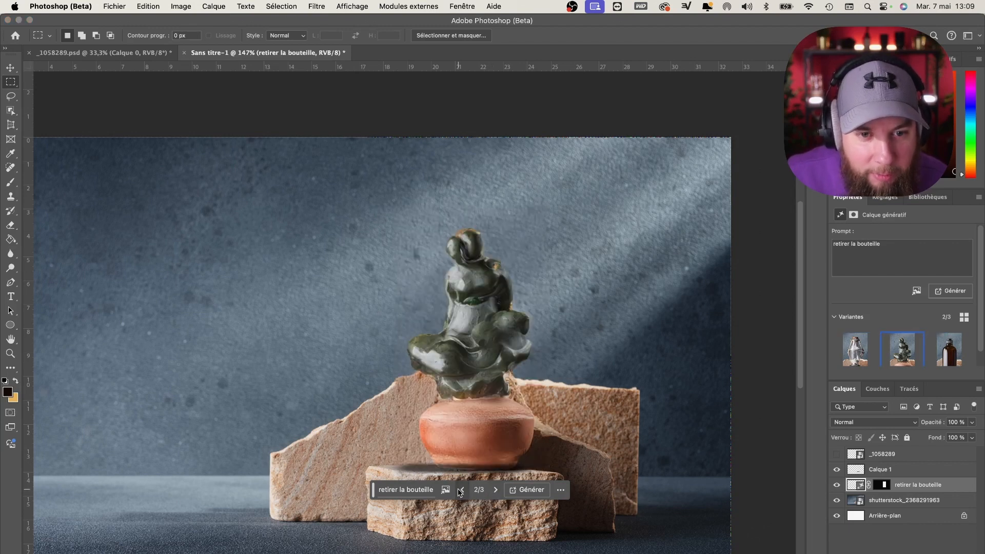
pyautogui.click(837, 455)
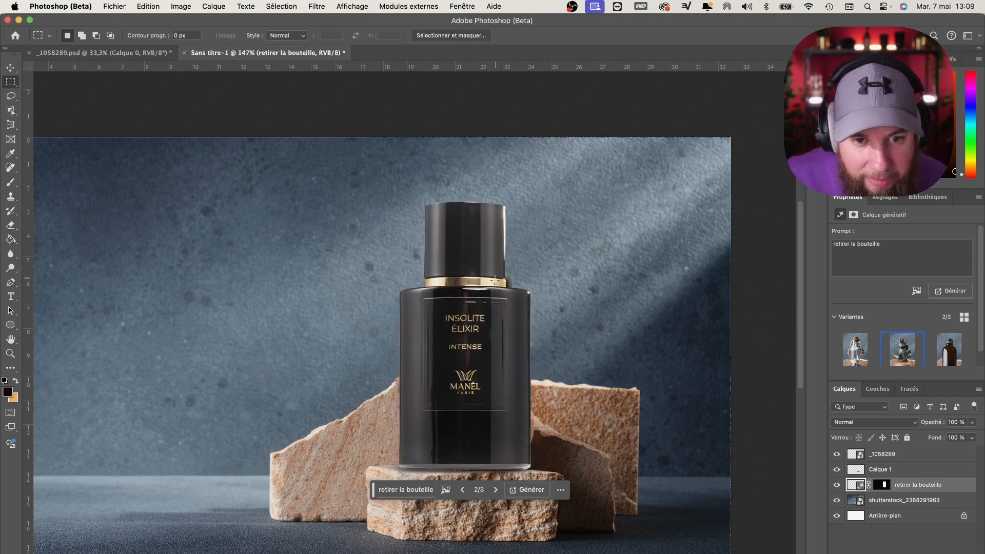
# Step: Select the perfume bottle layer _1058289 and nudge it slightly to the right, undoing any shift made to another layer
pyautogui.press('v')
pyautogui.keyDown('super'); pyautogui.click(494, 296); pyautogui.keyUp('super')
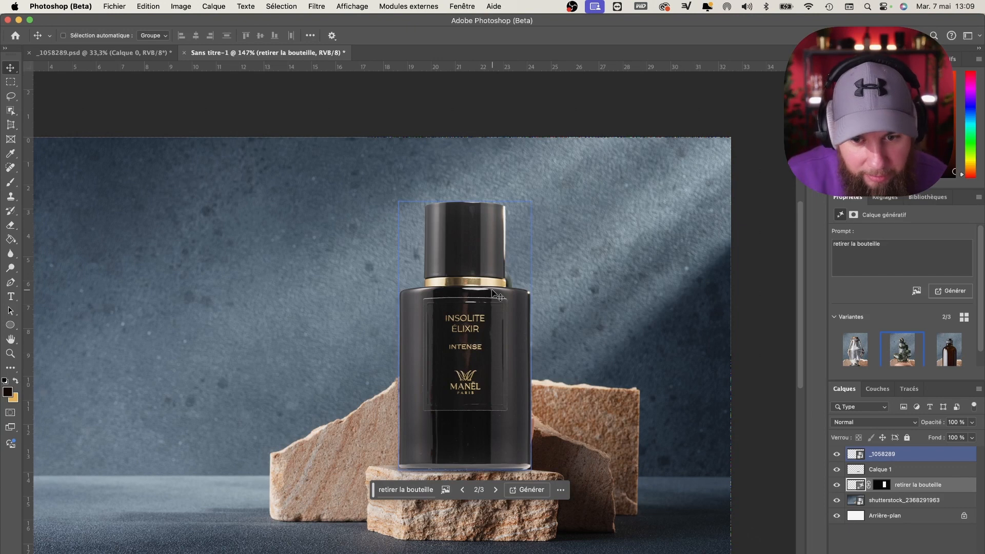
pyautogui.hotkey('shift', 'Right')
pyautogui.press('super+z')
pyautogui.click(891, 455)
pyautogui.hotkey('shift', 'Right')
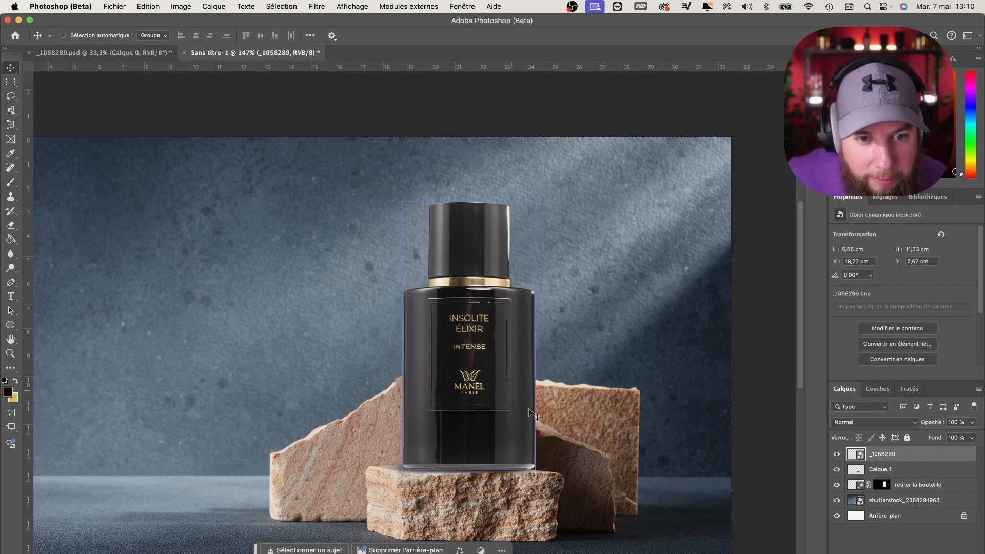
pyautogui.click(324, 7)
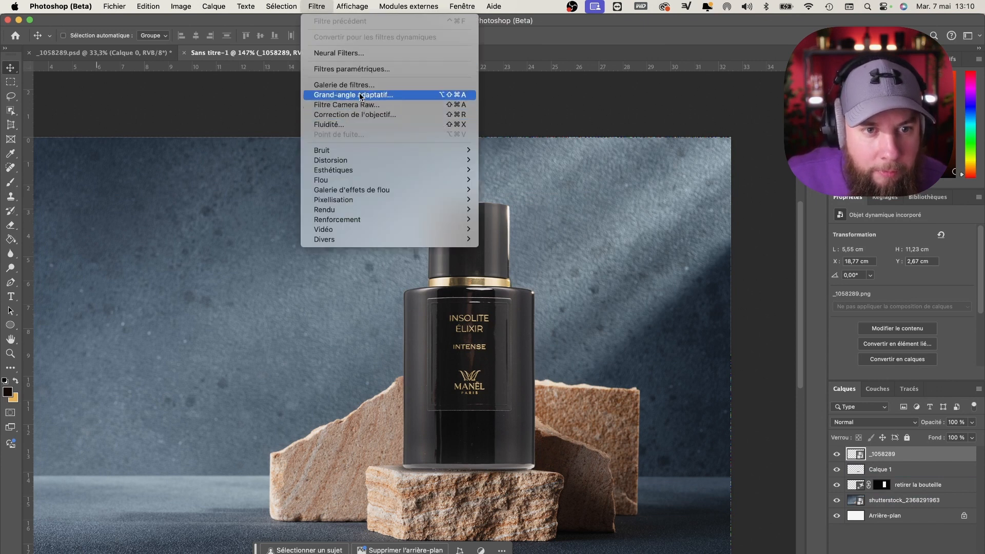
pyautogui.click(359, 53)
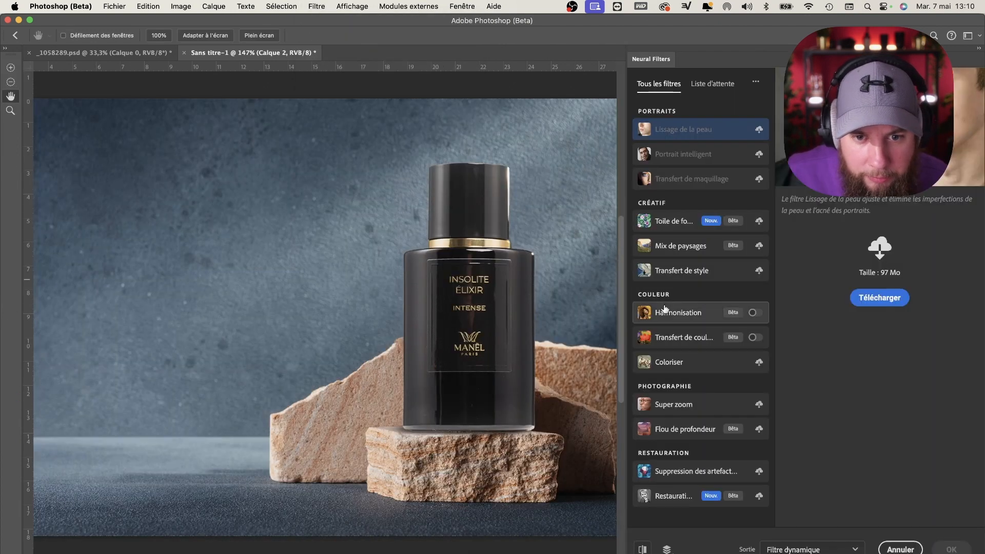
pyautogui.click(667, 314)
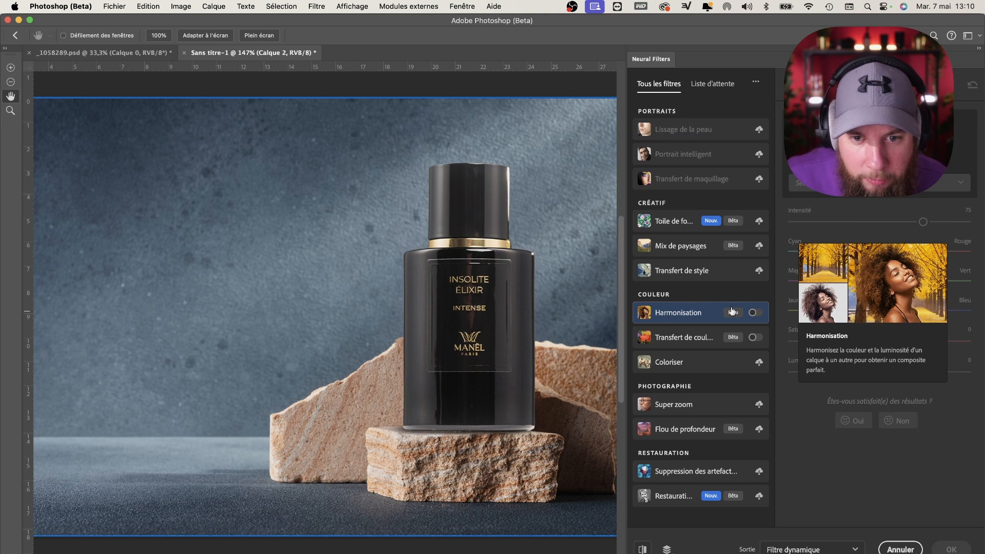
pyautogui.click(752, 312)
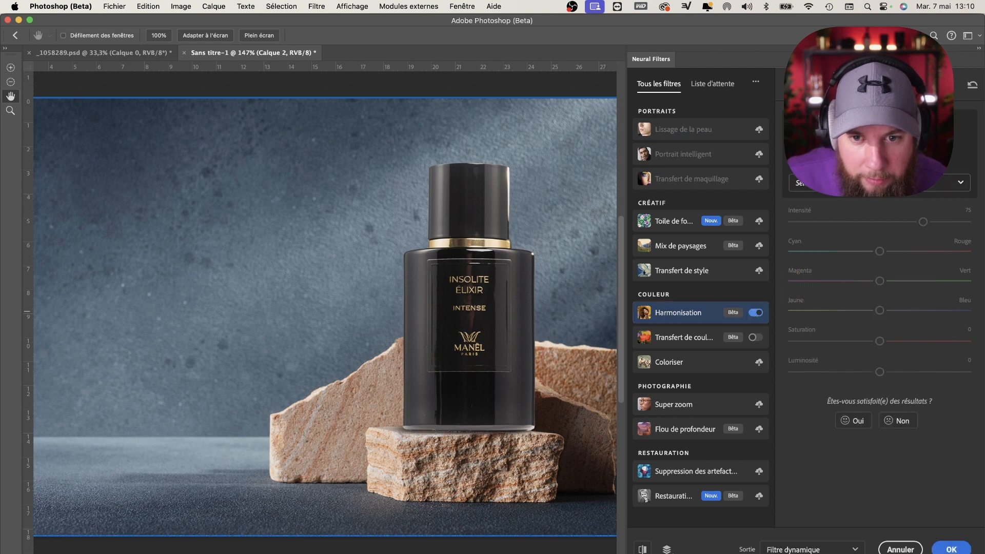
pyautogui.click(871, 183)
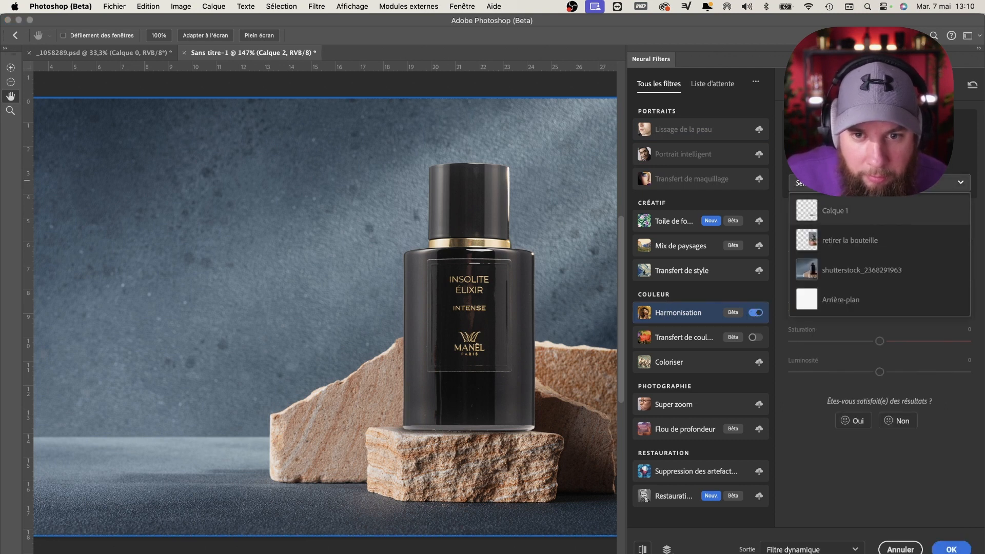
pyautogui.click(834, 270)
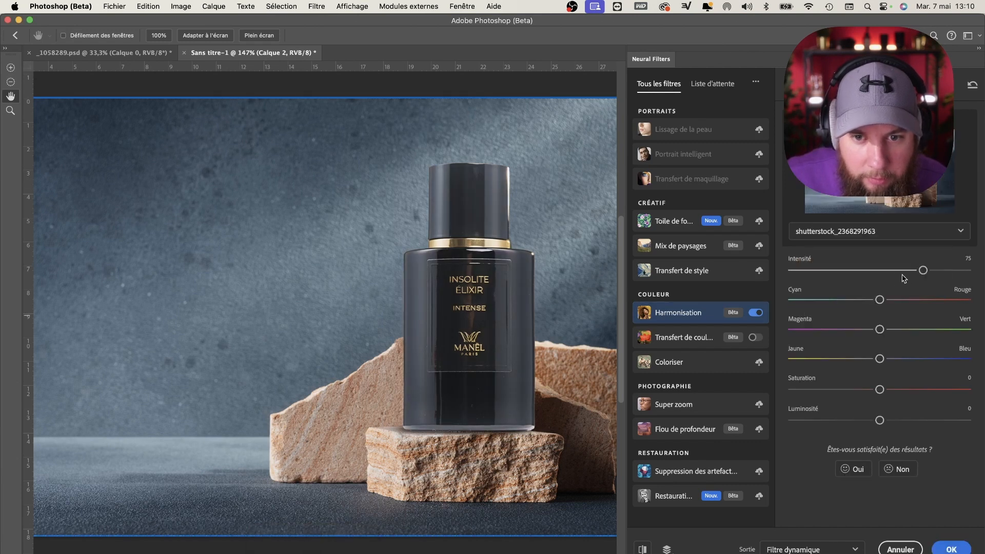
pyautogui.moveTo(918, 273); pyautogui.dragTo(896, 278)
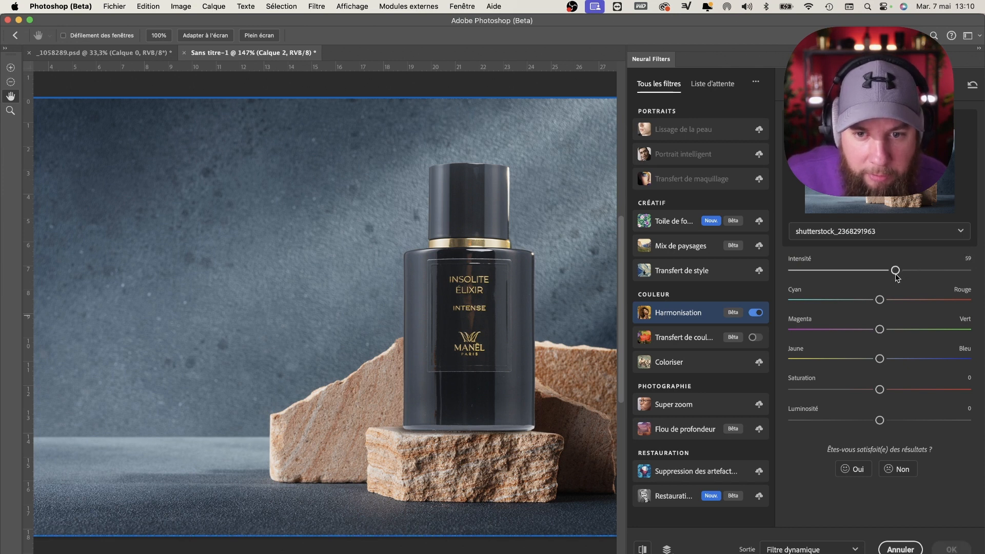
pyautogui.click(951, 548)
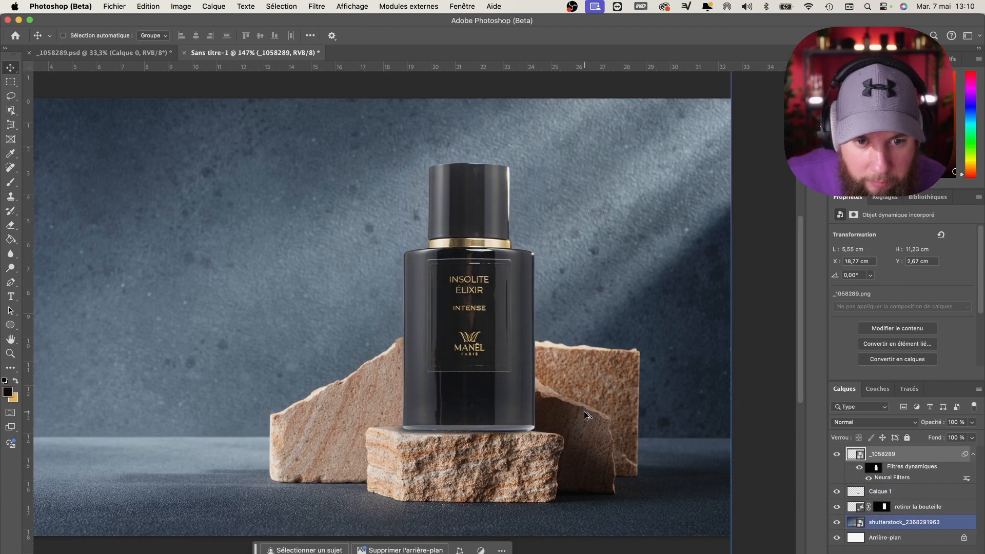
pyautogui.scroll(-3, 586, 415)
pyautogui.scroll(3, 586, 415)
pyautogui.scroll(-2, 586, 416)
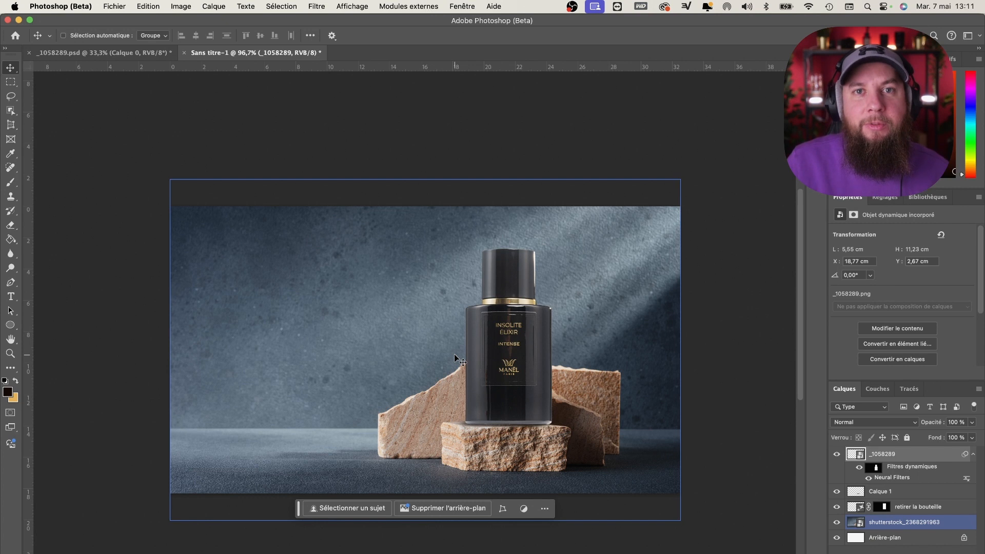
pyautogui.click(139, 351)
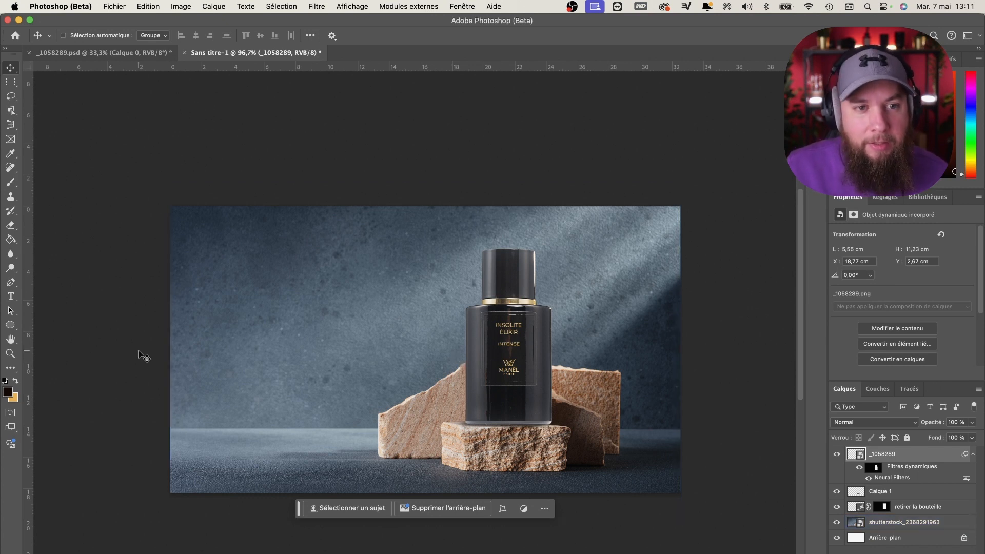
# Step: Switch to Finder and open the winter cabin burger PNG from the maj photoshop 05 2024 folder in Photoshop (Beta)
pyautogui.press('super+Tab')
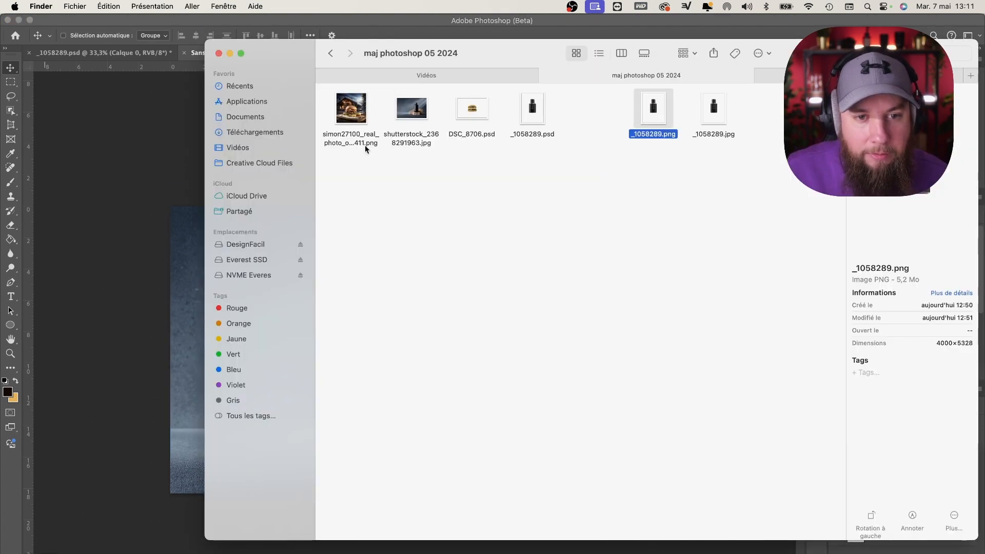
pyautogui.click(341, 114)
pyautogui.rightClick(342, 114)
pyautogui.moveTo(416, 131)
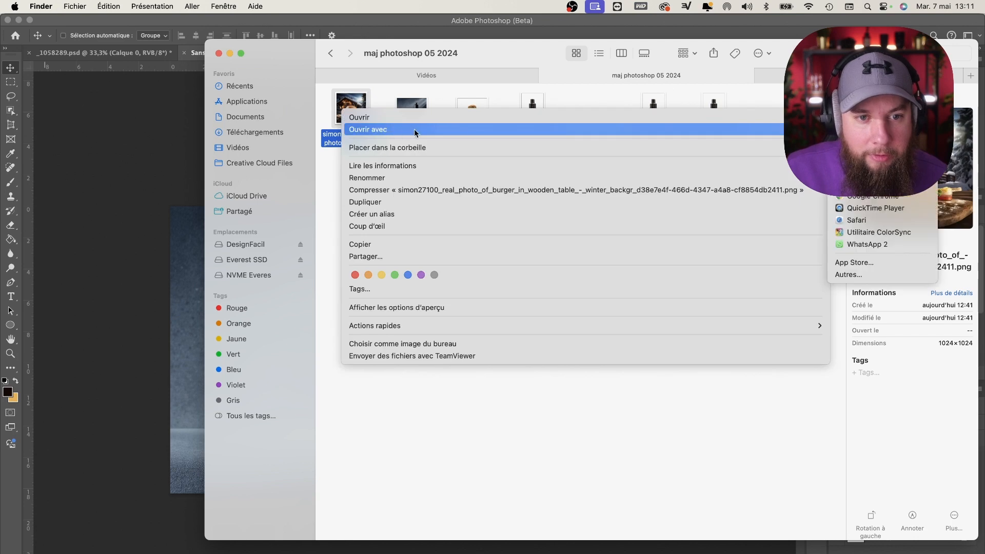
pyautogui.click(880, 159)
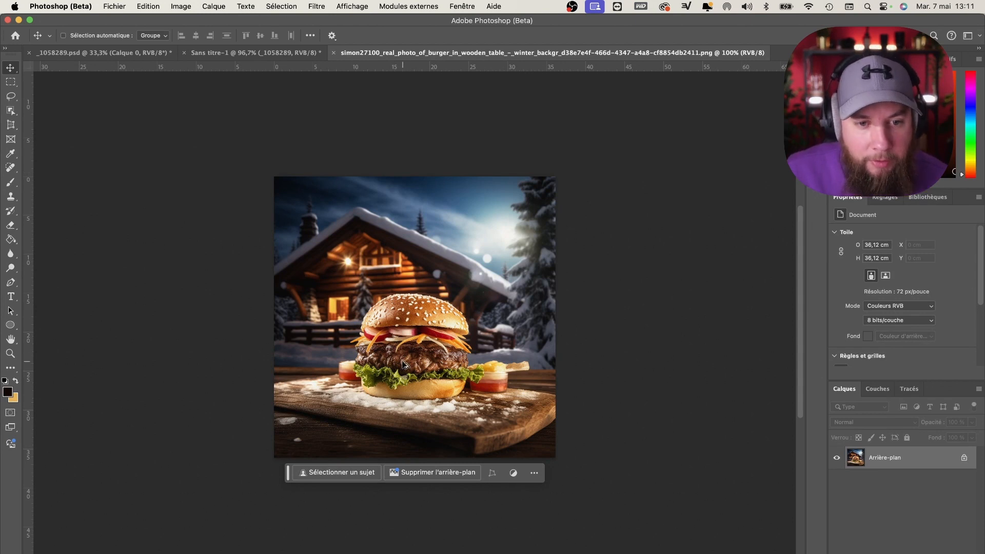
# Step: Draw a loose freehand lasso selection around the whole burger on the wooden board
pyautogui.scroll(2, 405, 364)
pyautogui.scroll(-1, 405, 365)
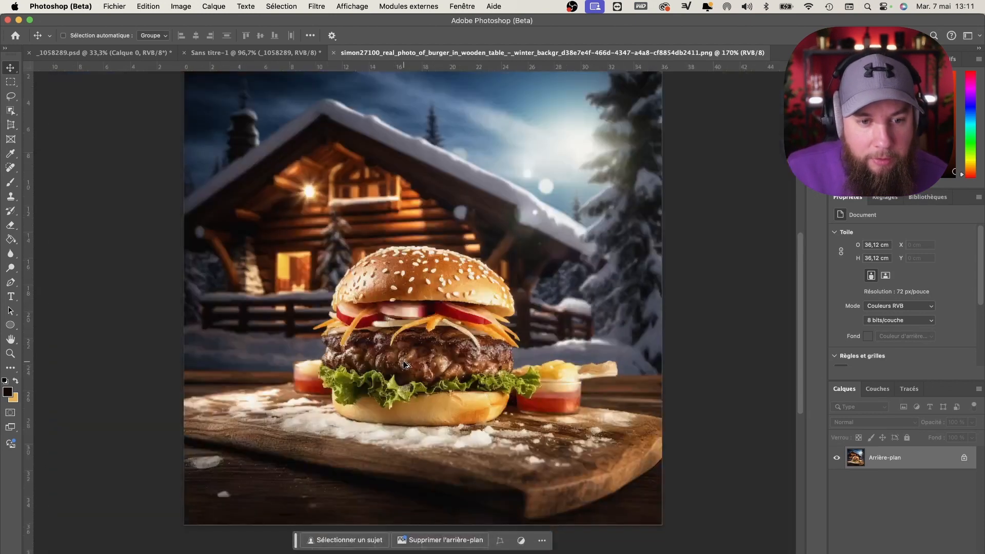
pyautogui.click(10, 95)
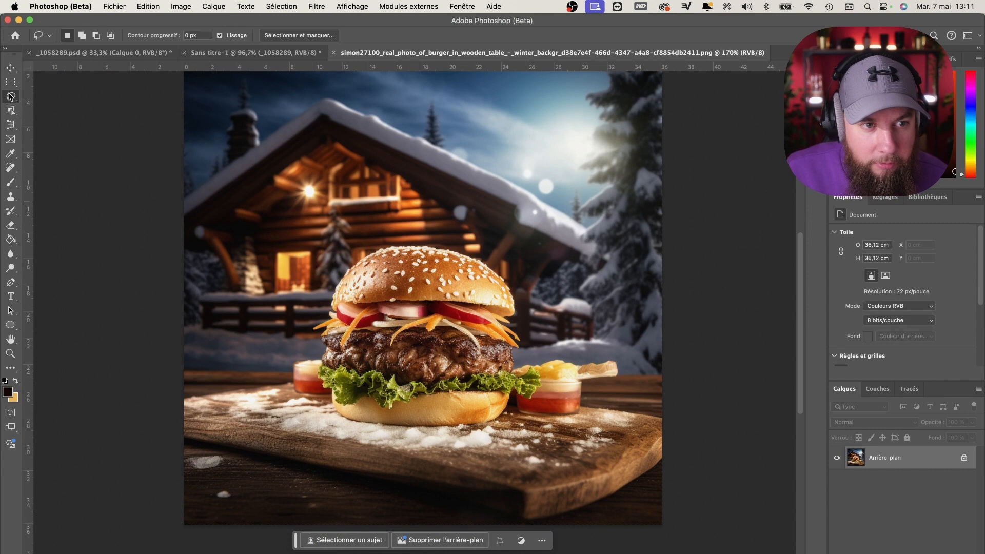
pyautogui.moveTo(315, 396)
pyautogui.mouseDown()
pyautogui.moveTo(326, 420)
pyautogui.moveTo(382, 437)
pyautogui.moveTo(494, 433)
pyautogui.moveTo(536, 417)
pyautogui.moveTo(548, 384)
pyautogui.moveTo(525, 270)
pyautogui.moveTo(426, 240)
pyautogui.moveTo(363, 241)
pyautogui.mouseUp()
pyautogui.moveTo(322, 269)
pyautogui.mouseDown()
pyautogui.moveTo(288, 353)
pyautogui.moveTo(324, 402)
pyautogui.mouseUp()
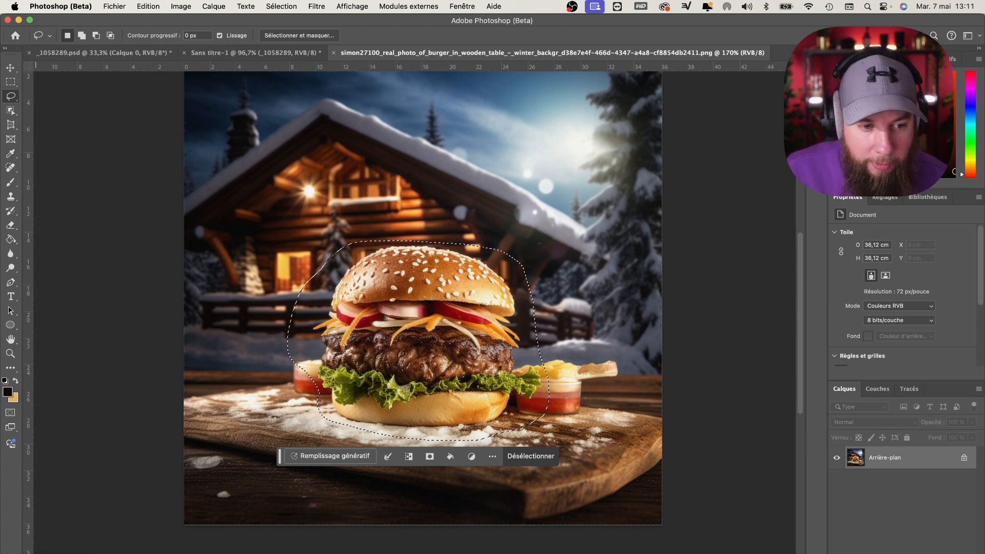
# Step: Switch to Finder and open DSC_8706.psd in Photoshop, preferring its embedded colour profile over the working space
pyautogui.press('super+Tab')
pyautogui.click(481, 110)
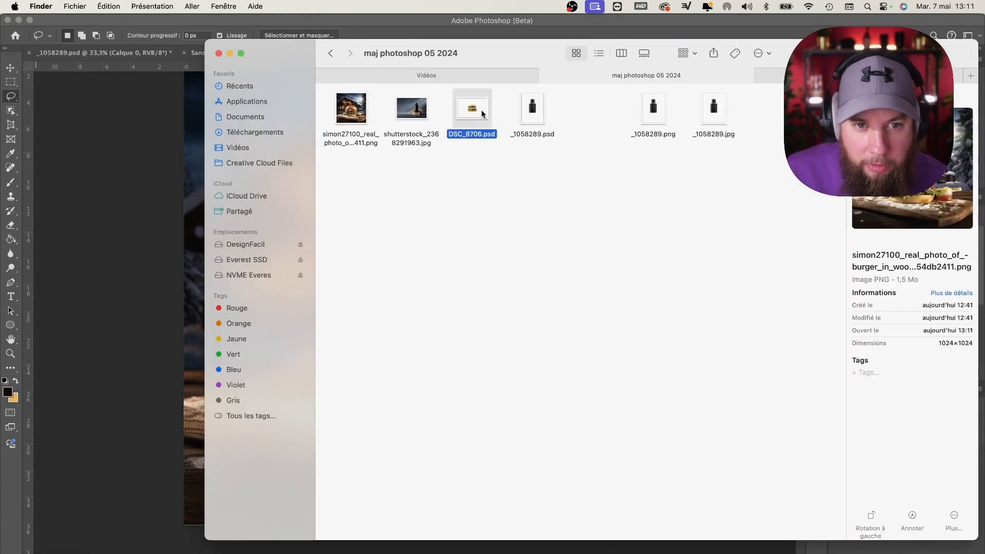
pyautogui.doubleClick(481, 110)
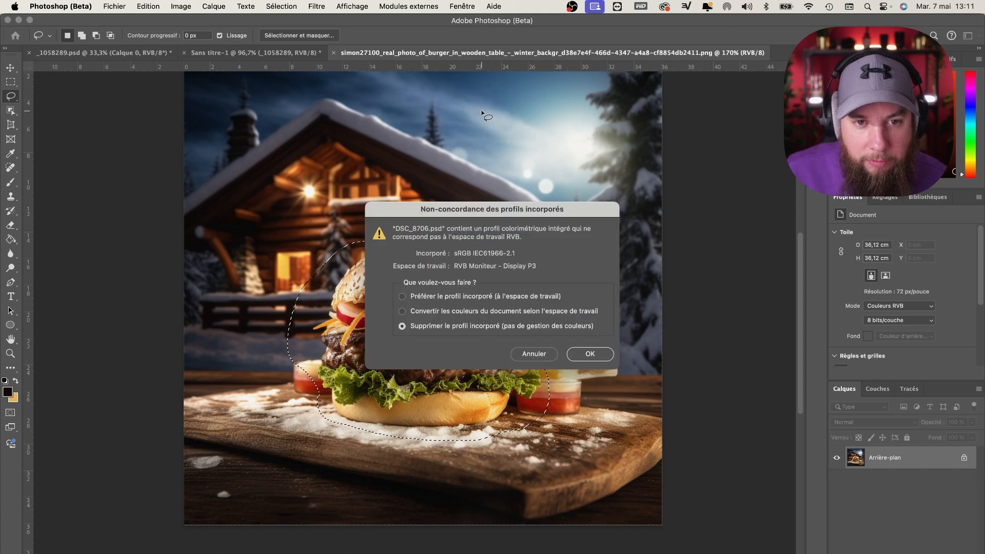
pyautogui.click(402, 296)
pyautogui.click(606, 357)
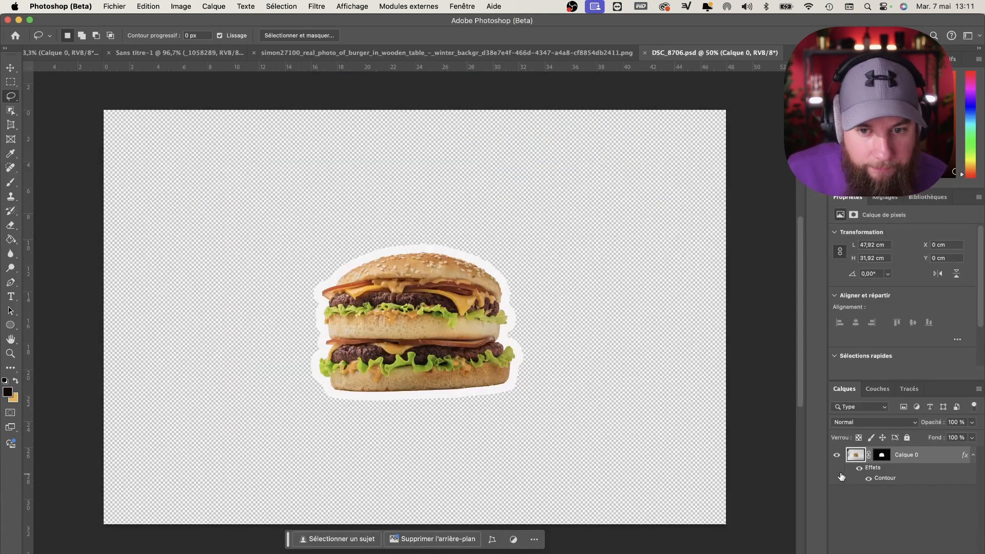
# Step: Hide the burger layer's outline effect and export the cut-out for the web as DSC_8706.jpg, a JPEG at quality 80, in maj photoshop 05 2024
pyautogui.click(859, 469)
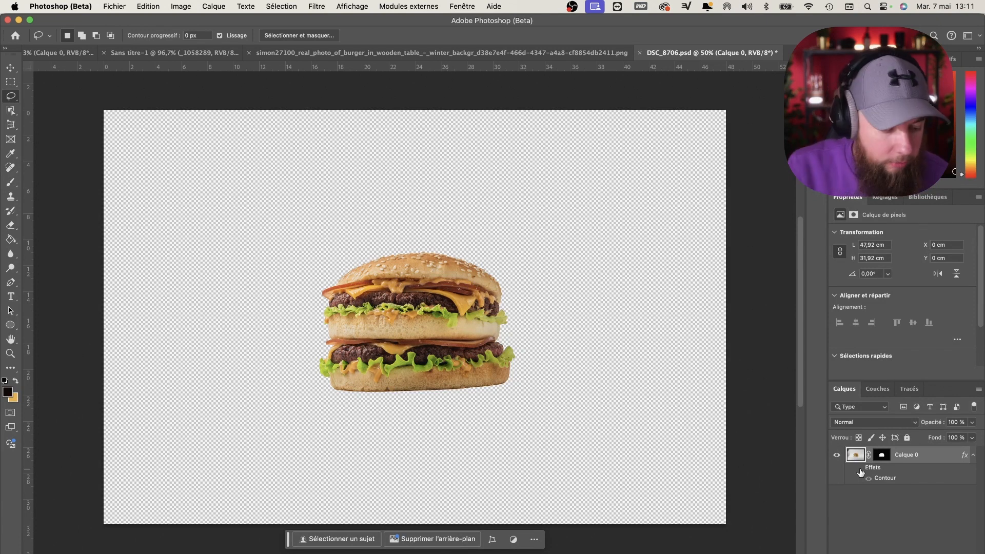
pyautogui.press('super+s')
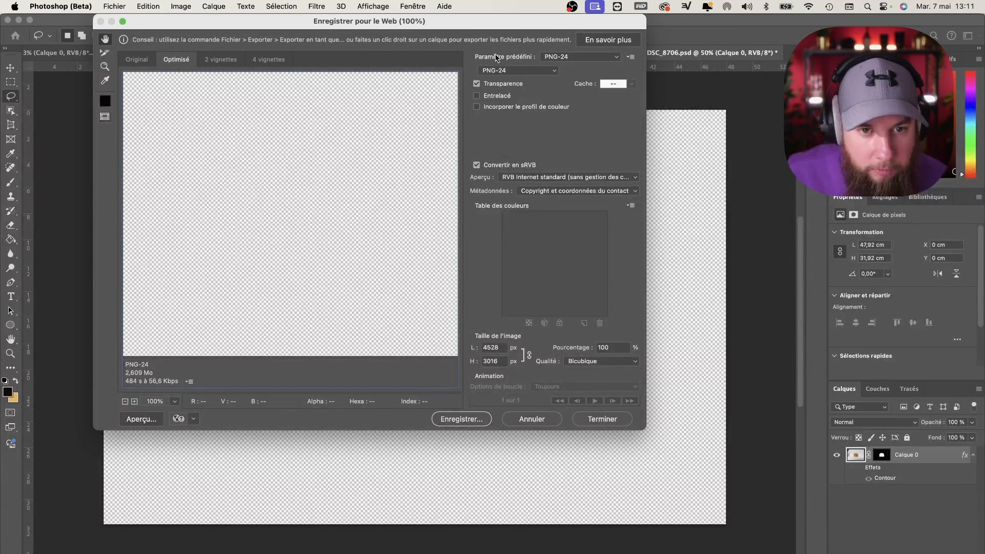
pyautogui.click(501, 70)
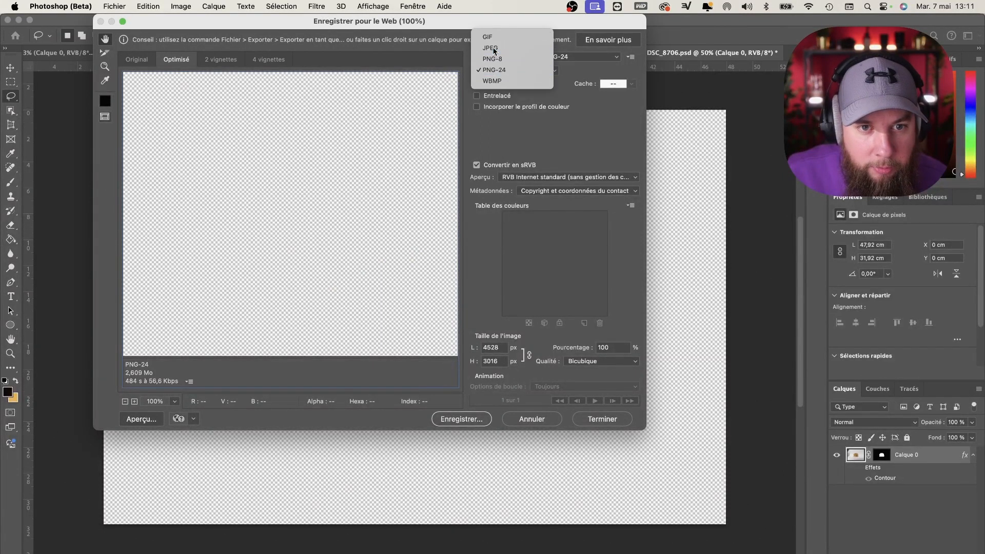
pyautogui.click(494, 49)
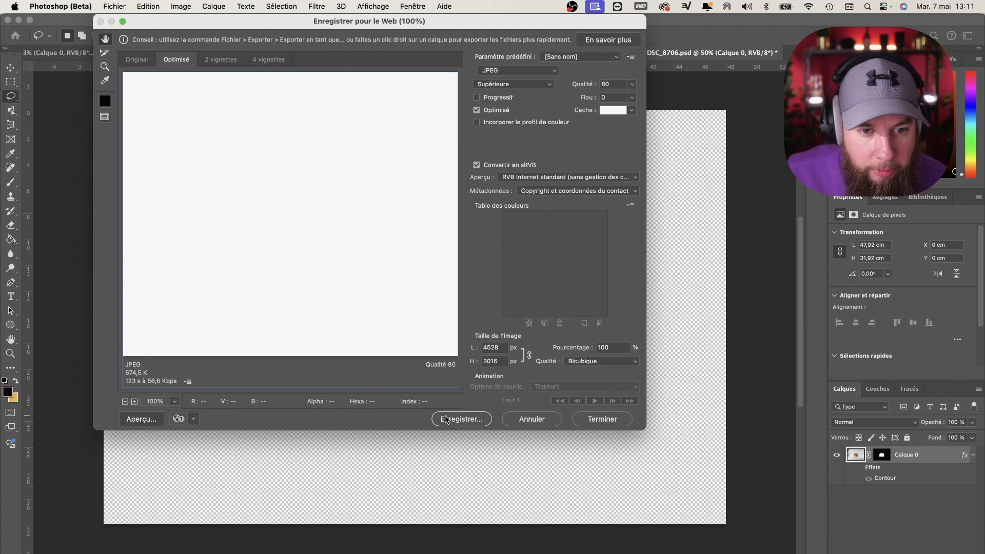
pyautogui.click(446, 419)
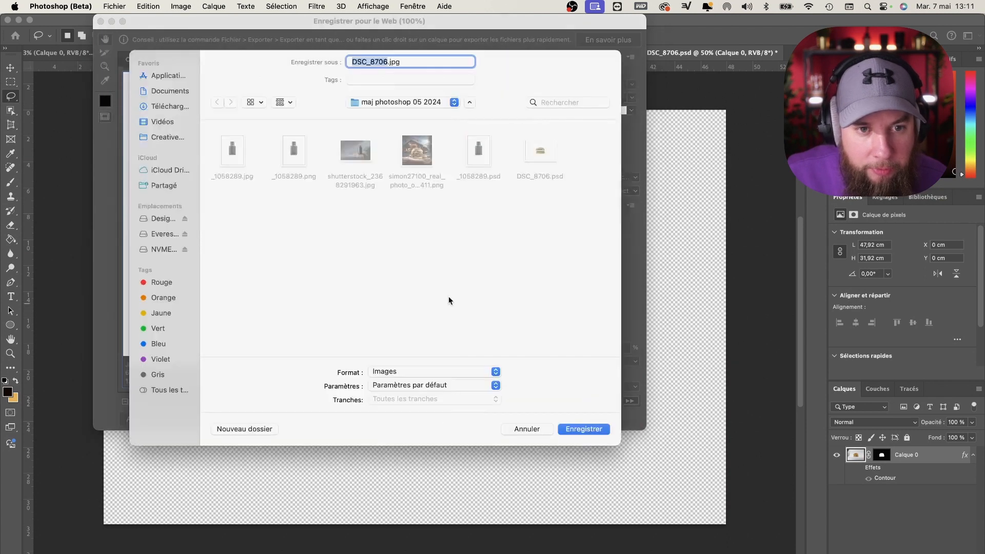
pyautogui.click(573, 429)
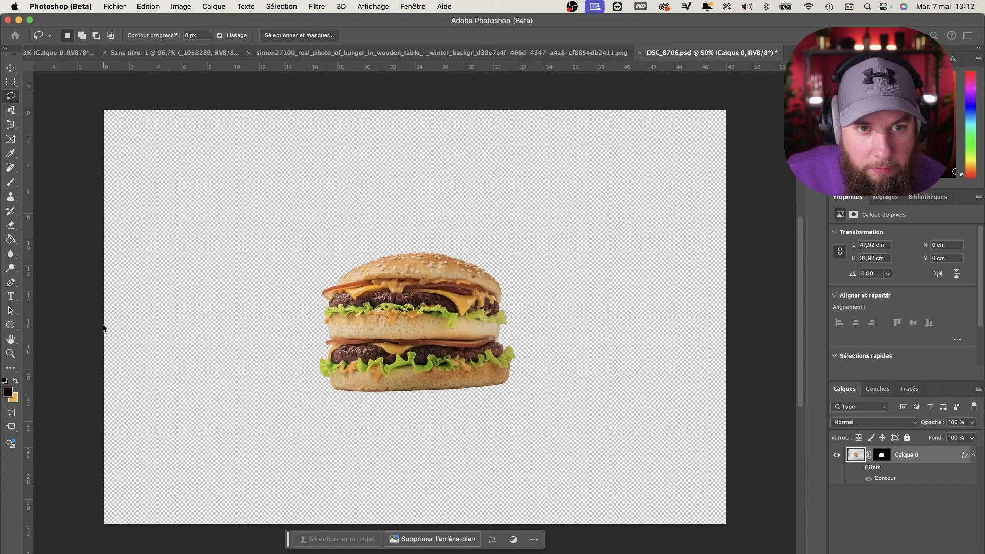
# Step: In the winter cabin image, run Generative Fill on the burger selection with the exported burger JPEG as reference image and an empty prompt
pyautogui.click(282, 52)
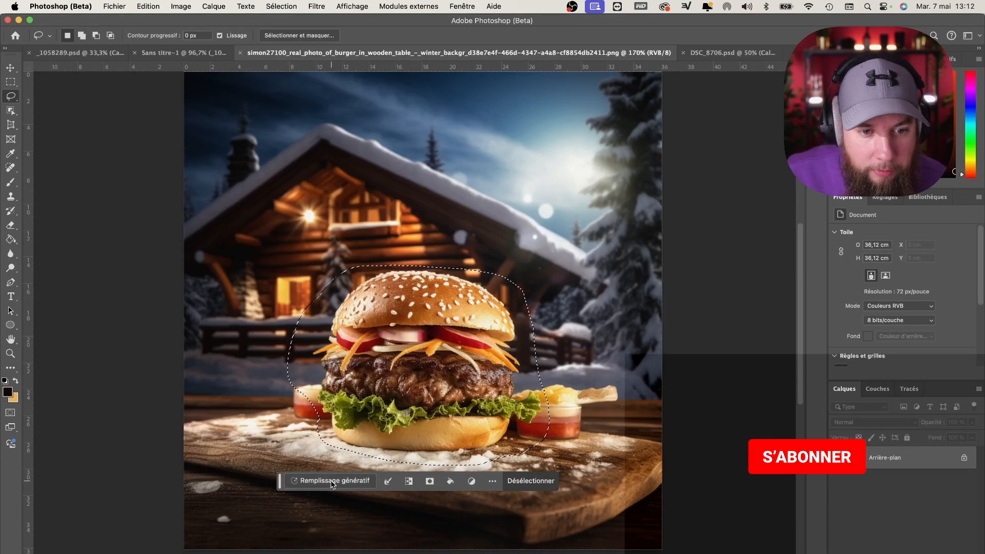
pyautogui.click(332, 481)
pyautogui.click(480, 482)
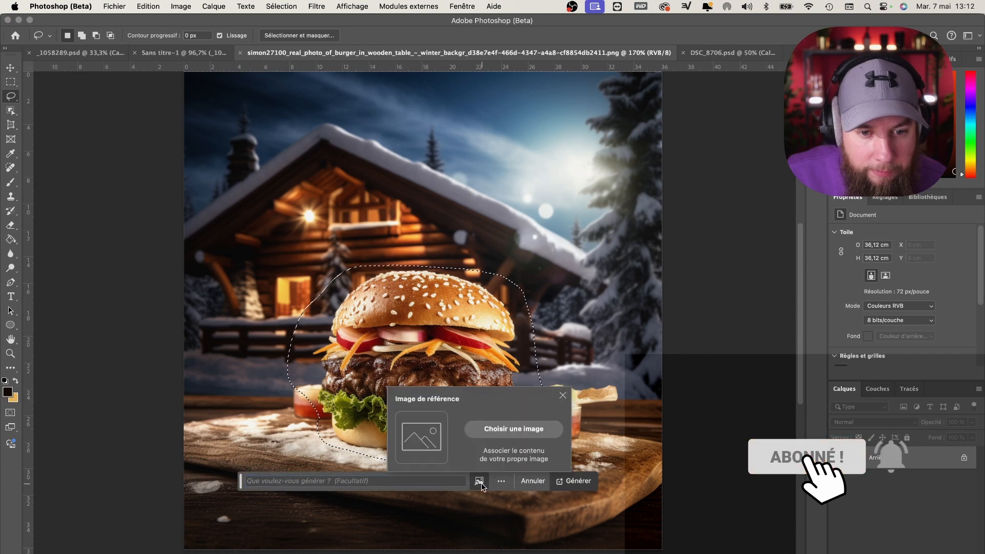
pyautogui.click(492, 428)
pyautogui.click(381, 172)
pyautogui.doubleClick(381, 172)
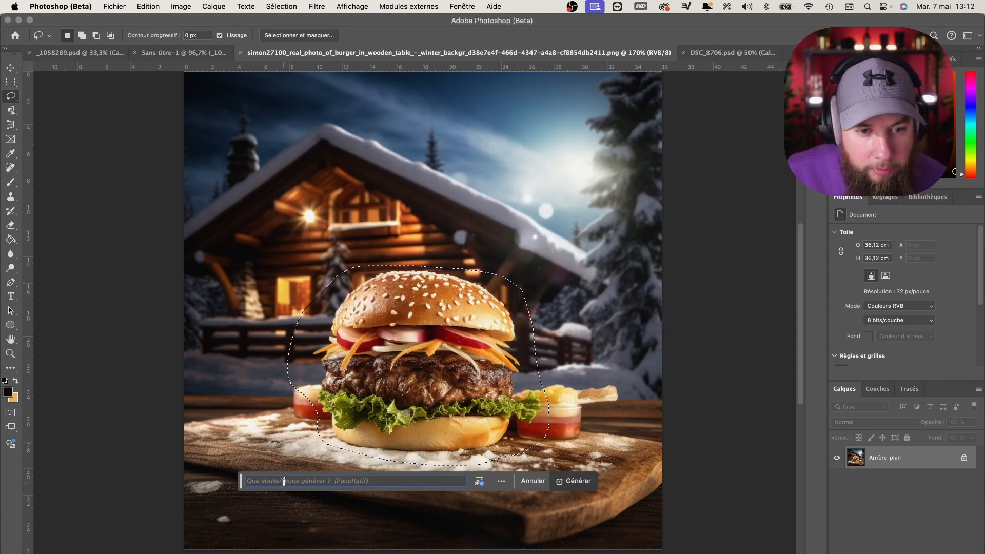
pyautogui.press('Return')
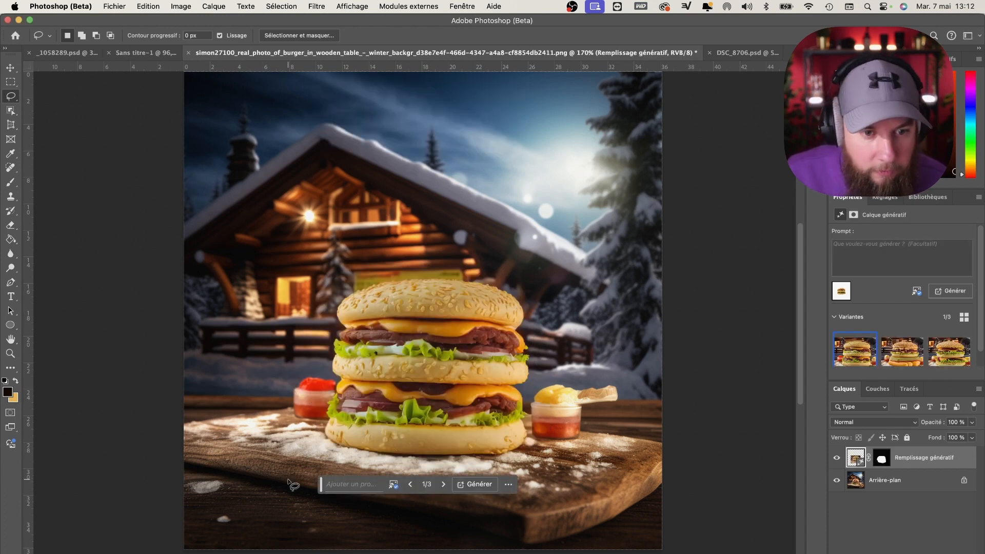
# Step: Compare the generated burger variations, return to the first one, and toggle the generative layer's visibility to compare it with the original burger
pyautogui.click(444, 485)
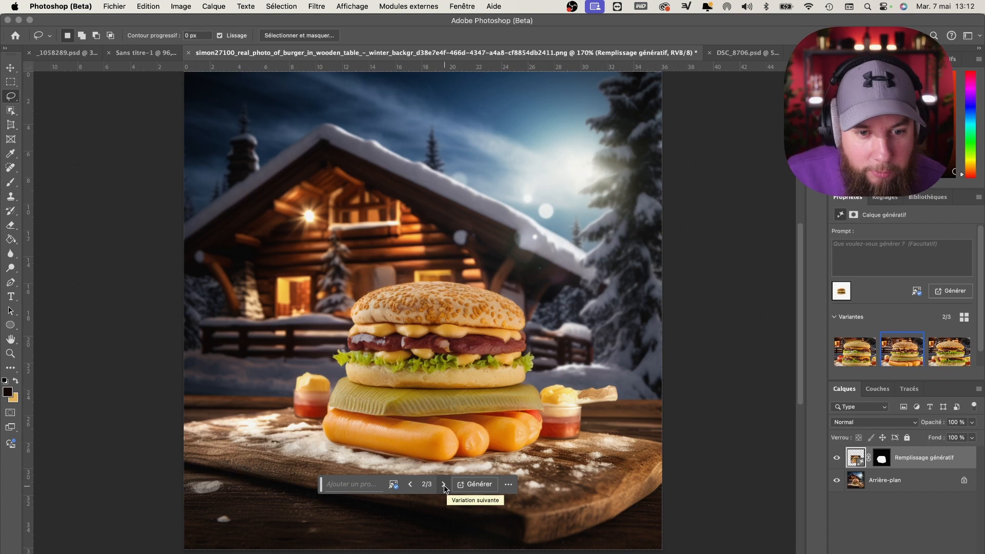
pyautogui.click(444, 484)
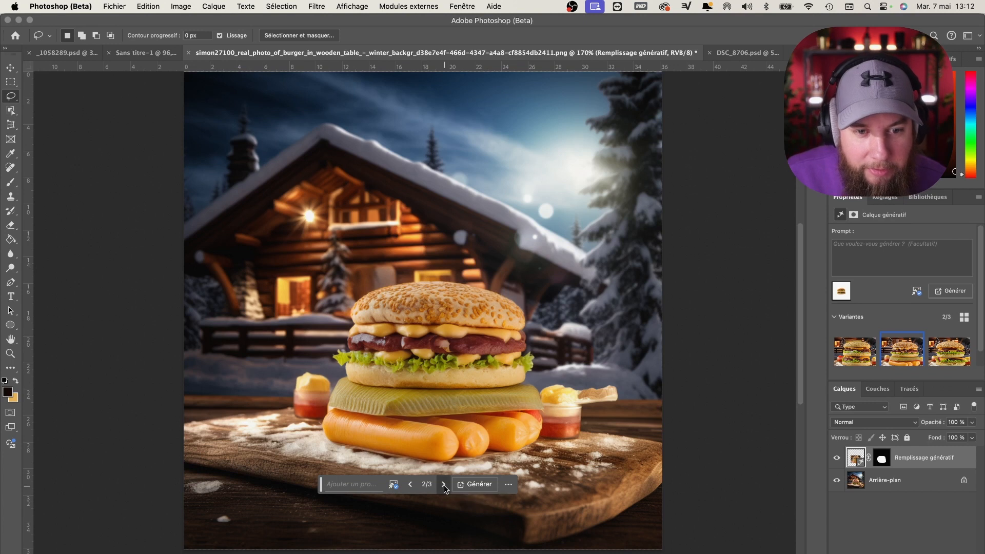
pyautogui.click(410, 485)
pyautogui.click(410, 485)
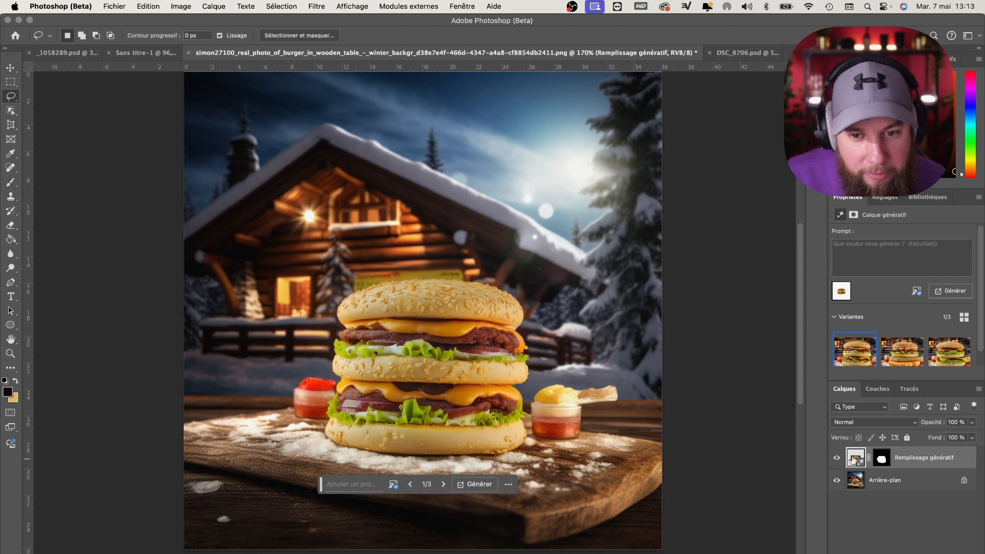
pyautogui.click(836, 458)
pyautogui.click(835, 458)
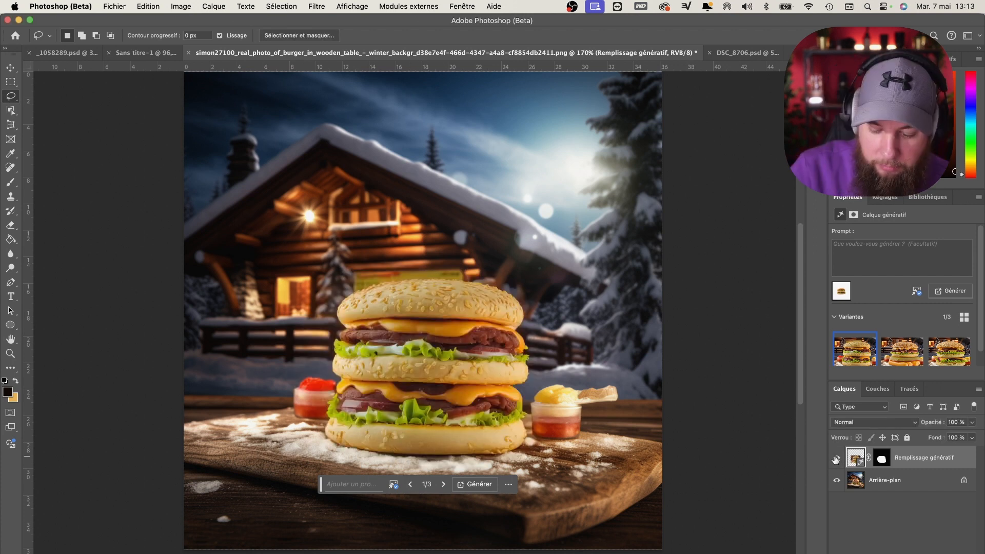